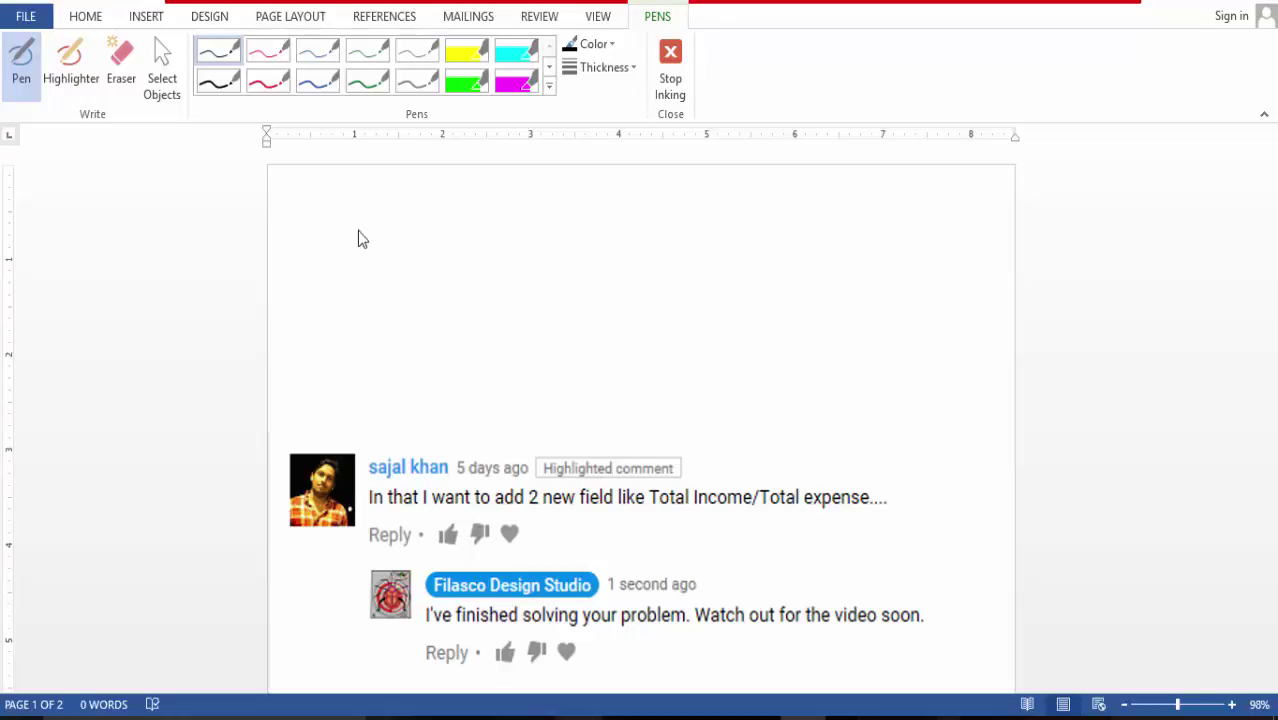
Step: Sign and underline the top of the page in black ink, then circle the two-fields comment
mouse_move(334, 238)
left_mouse_down()
mouse_move(340, 278)
mouse_move(352, 258)
mouse_move(444, 256)
left_mouse_up()
left_click_drag(351, 290, 449, 269)
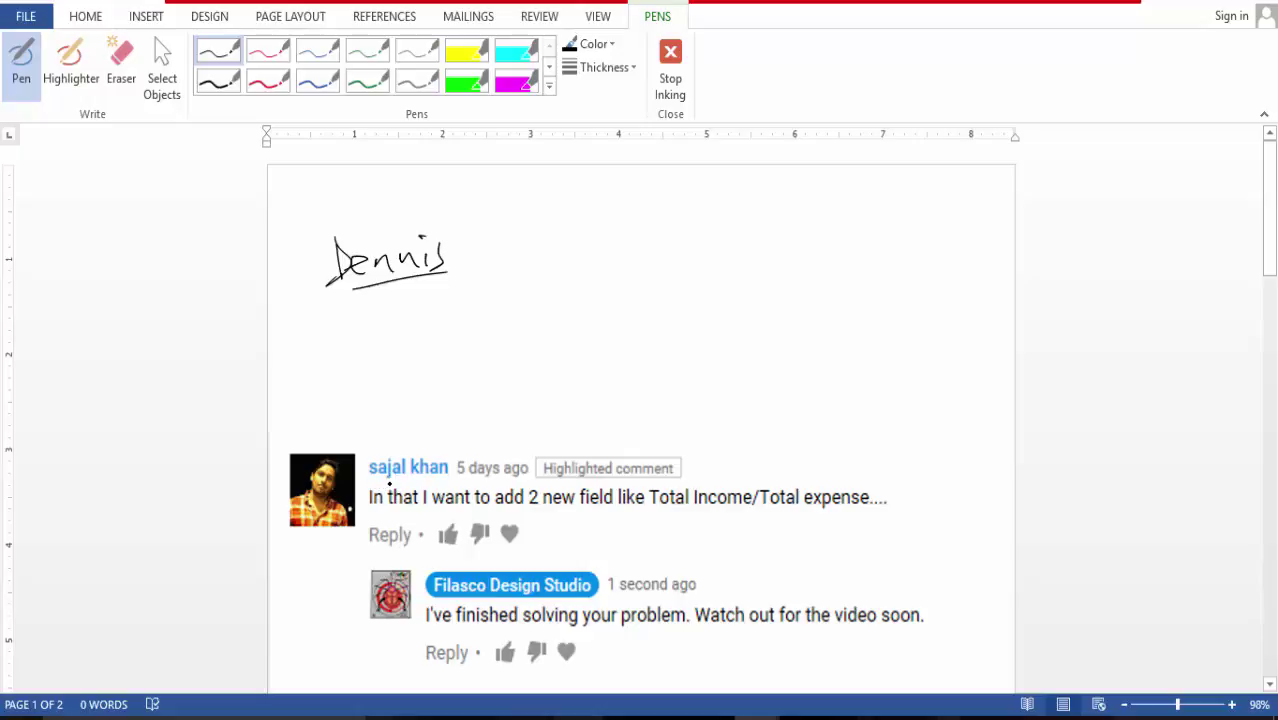
mouse_move(419, 450)
left_mouse_down()
mouse_move(368, 460)
mouse_move(368, 504)
mouse_move(632, 537)
mouse_move(828, 522)
mouse_move(886, 490)
mouse_move(688, 451)
mouse_move(425, 452)
left_mouse_up()
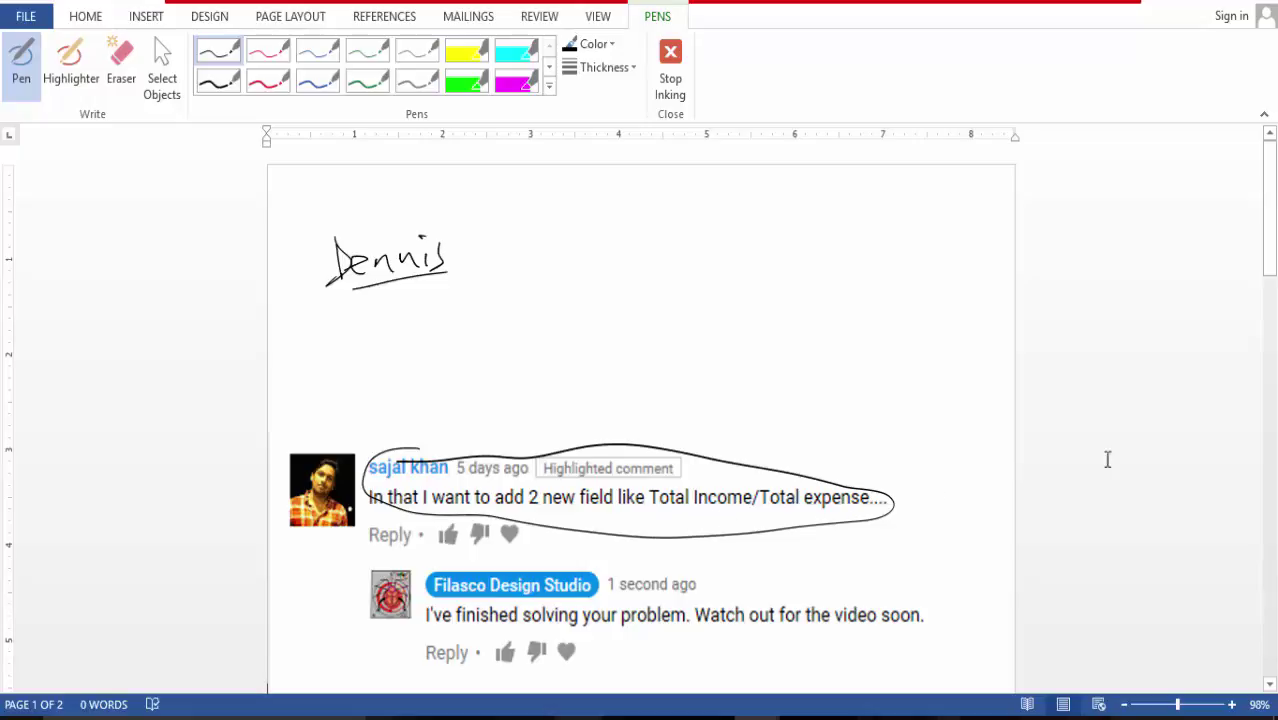
left_click_drag(1271, 283, 1271, 338)
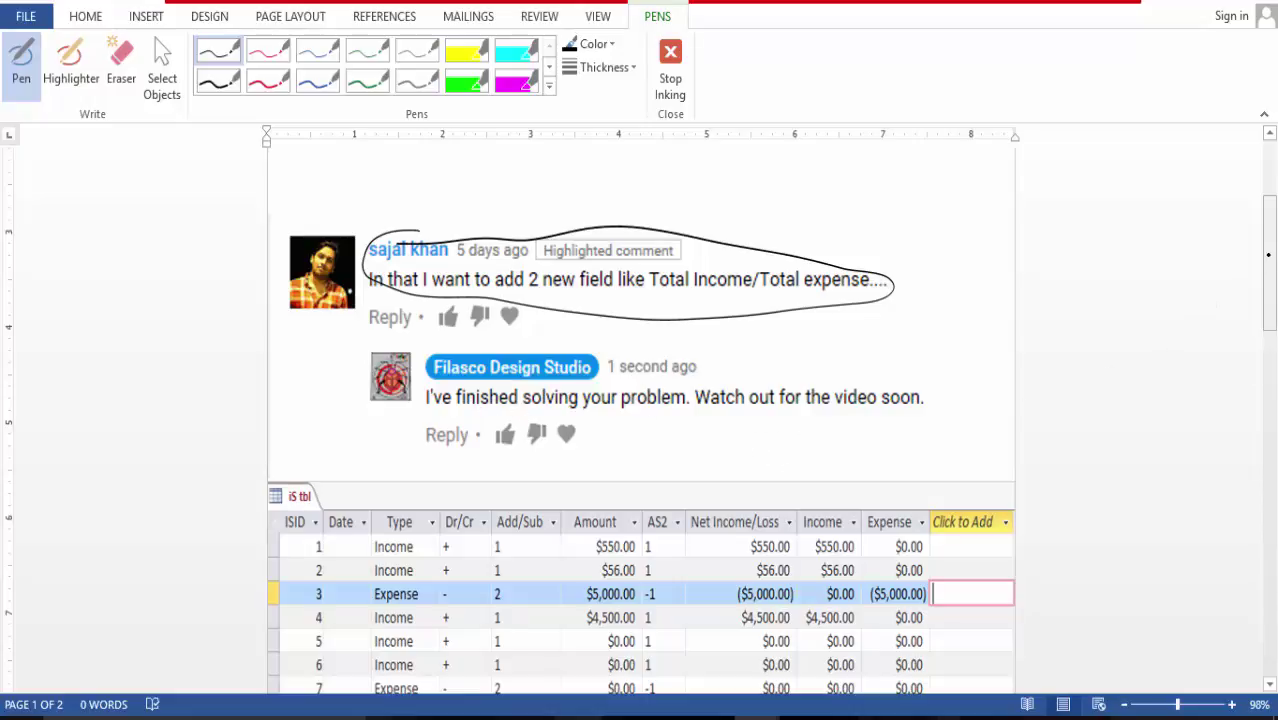
Step: Draw a black ink loop around the table columns from ISID through Net Income/Loss
left_click_drag(1270, 247, 1270, 295)
left_click_drag(516, 297, 538, 297)
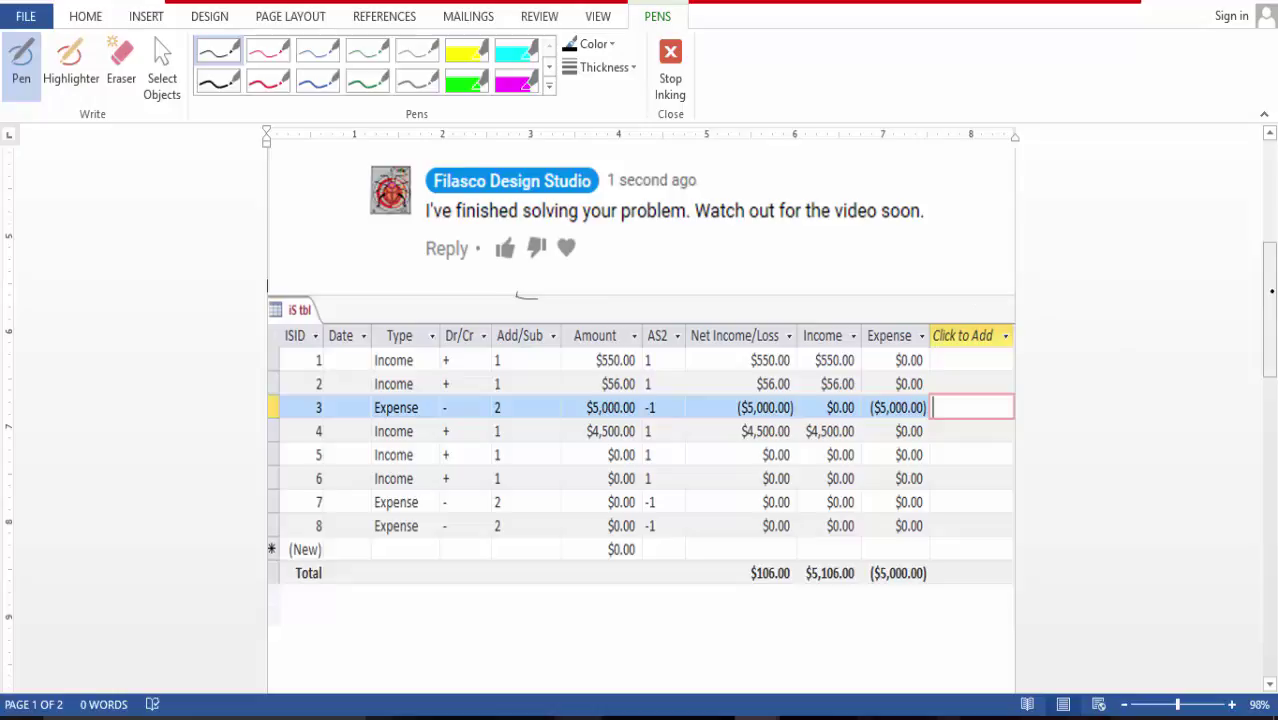
left_click_drag(1274, 292, 1274, 267)
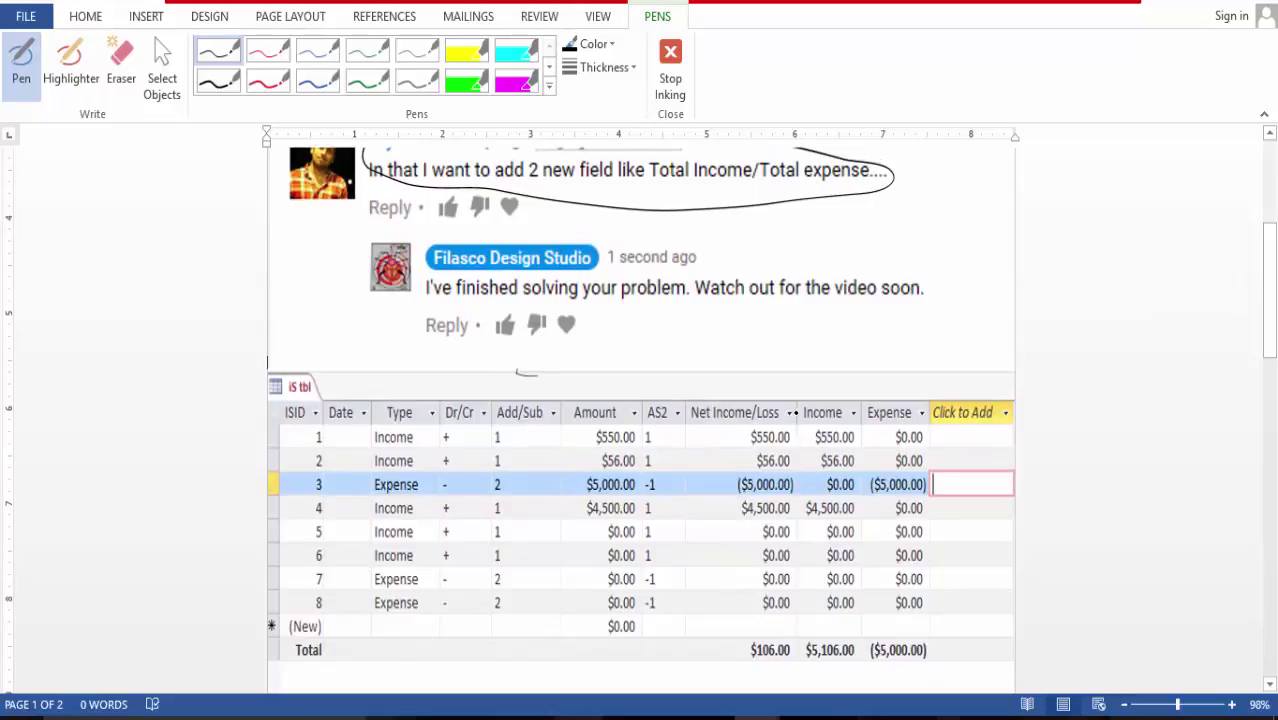
mouse_move(797, 411)
left_mouse_down()
mouse_move(770, 384)
mouse_move(626, 380)
mouse_move(292, 404)
mouse_move(266, 492)
mouse_move(284, 614)
mouse_move(351, 657)
mouse_move(756, 638)
mouse_move(800, 618)
mouse_move(797, 400)
left_mouse_up()
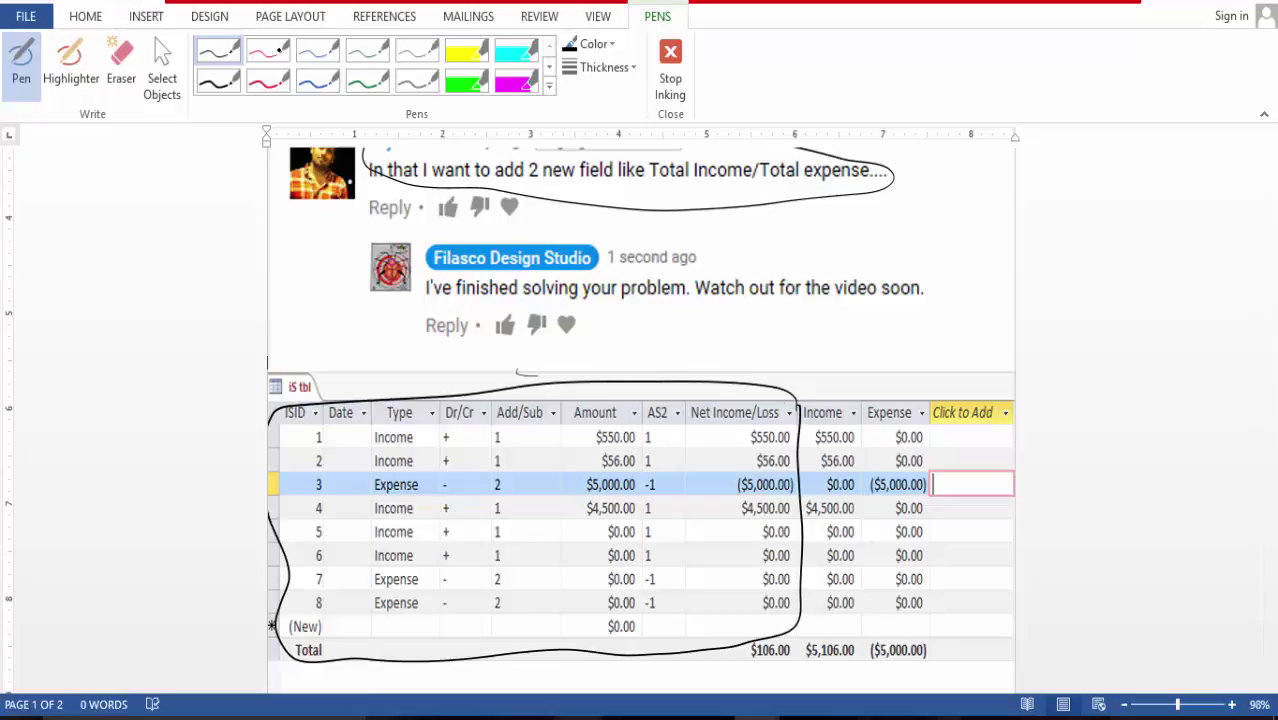
Step: Select the red pen, undo the stray red divider strokes, and reselect red ink
left_click(268, 50)
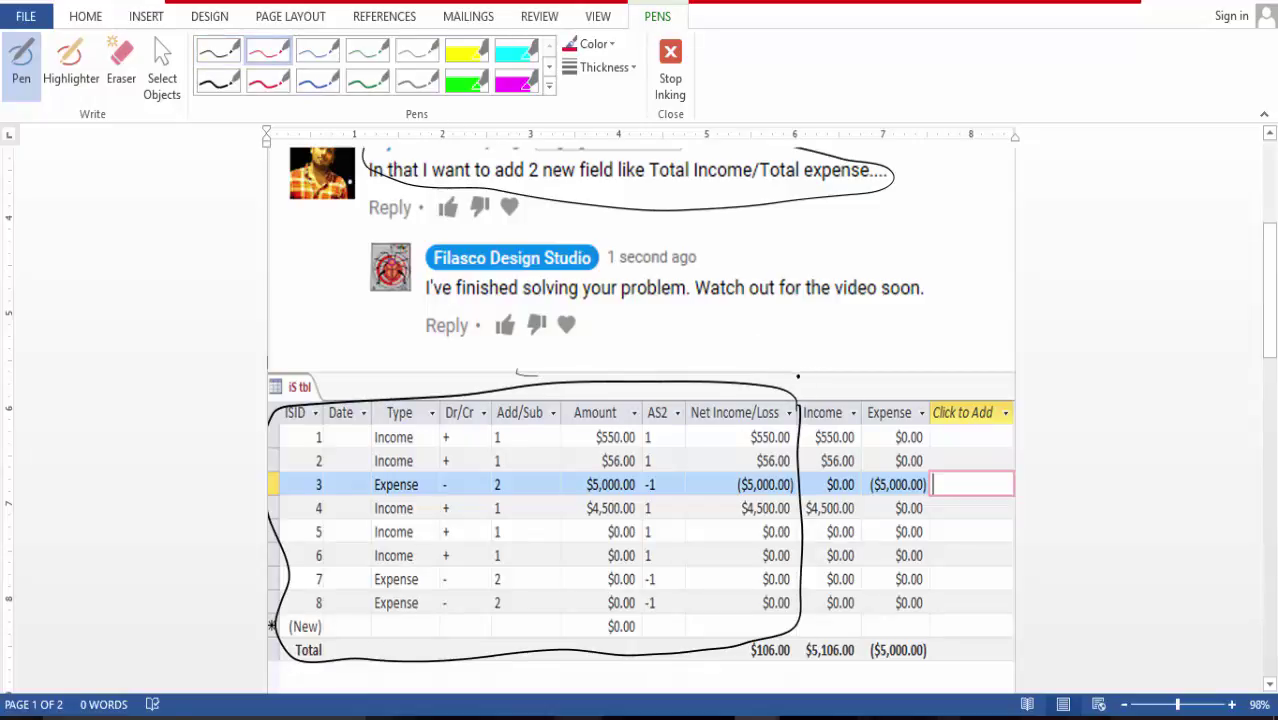
mouse_move(811, 384)
left_mouse_down()
mouse_move(786, 440)
mouse_move(786, 520)
mouse_move(805, 524)
mouse_move(800, 596)
left_mouse_up()
key("ctrl+z")
key("ctrl+z")
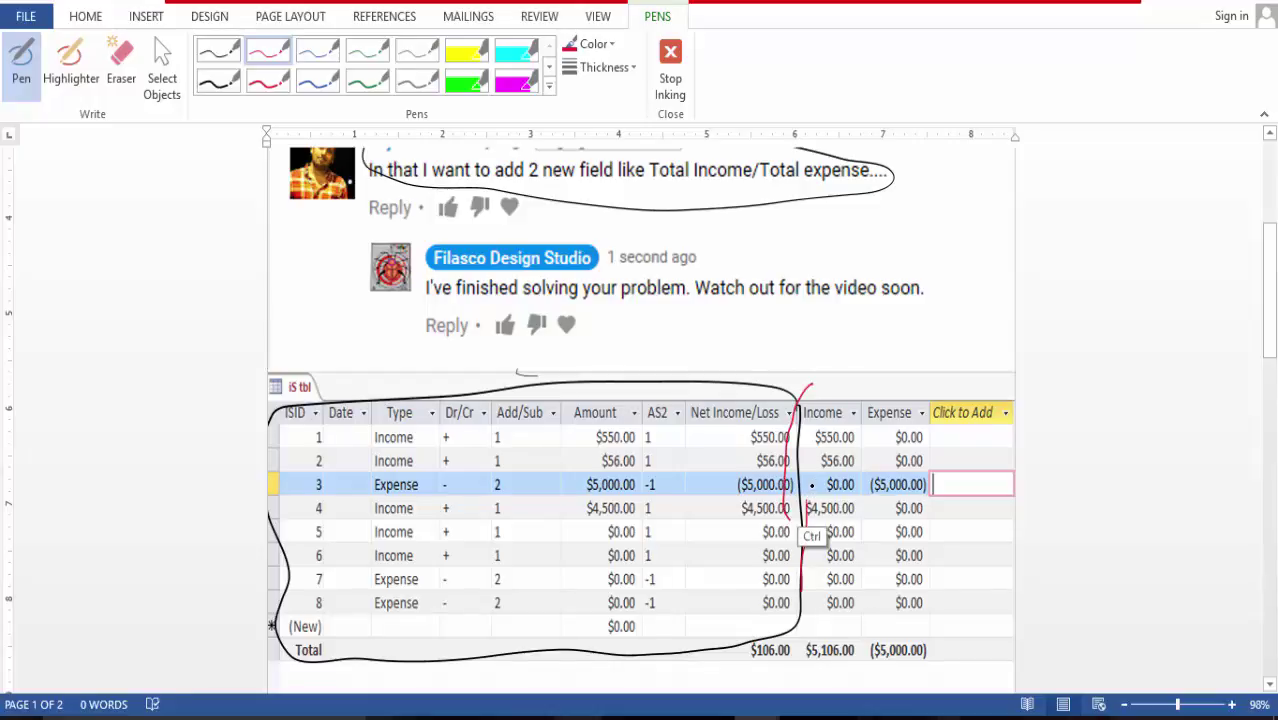
key("Escape")
key("ctrl+z")
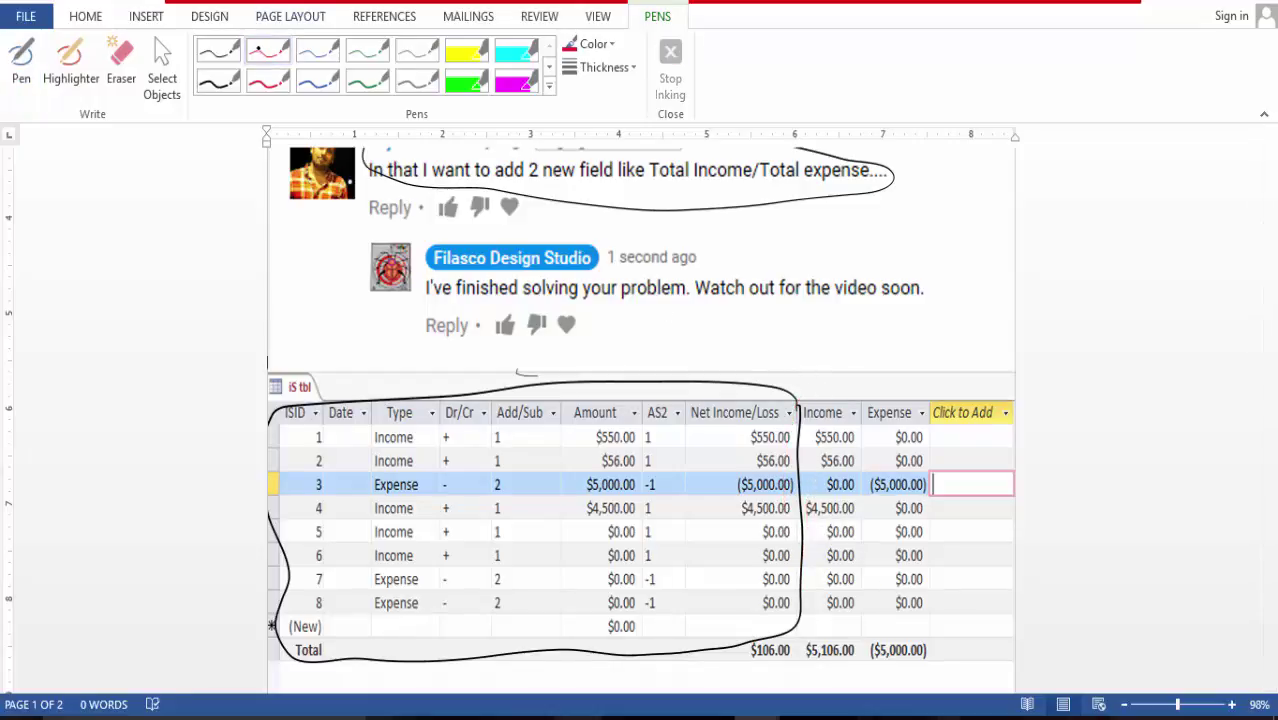
left_click(268, 50)
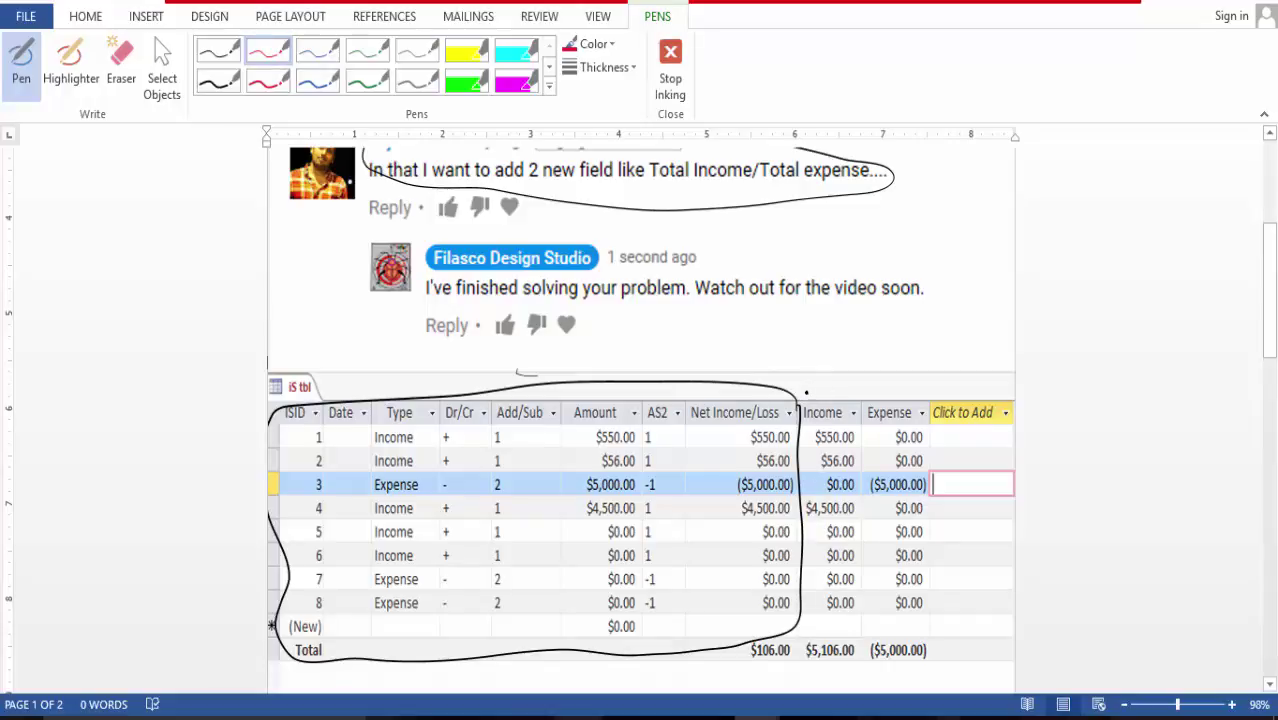
Step: Bracket the Income and Expense headers in red and number them 1 and 2
mouse_move(806, 393)
left_mouse_down()
mouse_move(804, 381)
mouse_move(1012, 392)
left_mouse_up()
left_click_drag(927, 379, 928, 398)
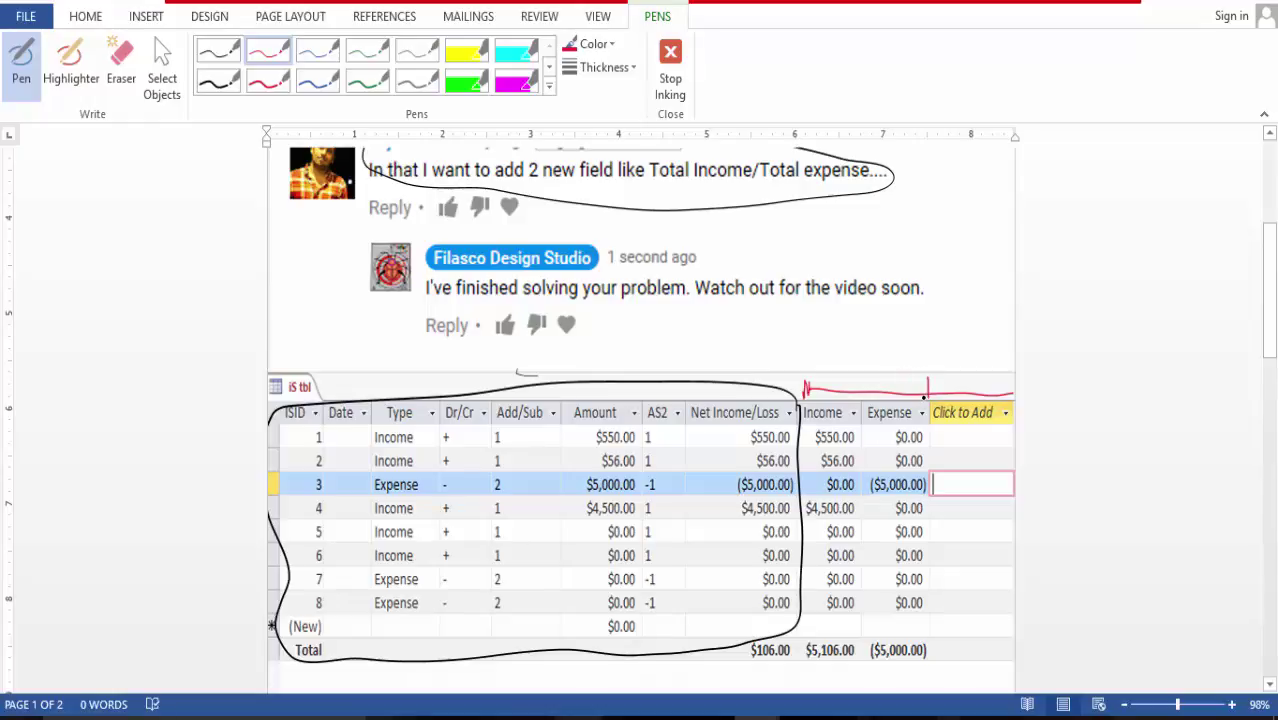
left_click_drag(929, 379, 930, 399)
left_click_drag(836, 369, 900, 384)
Step: Strike through the $0.00 Income and Expense cells in rows 1–4 and underline '2 new'
left_click_drag(828, 484, 856, 483)
left_click_drag(854, 485, 829, 490)
mouse_move(896, 437)
left_mouse_down()
mouse_move(927, 436)
mouse_move(919, 461)
left_mouse_up()
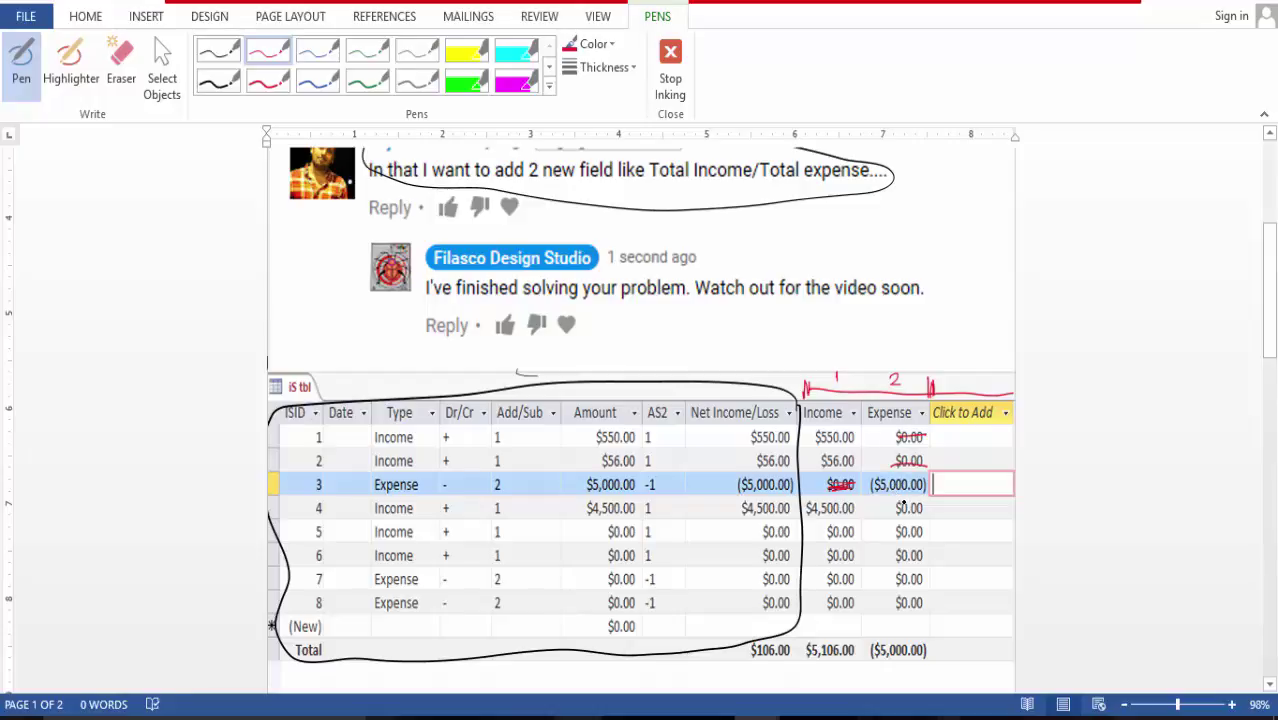
left_click_drag(894, 510, 922, 506)
left_click_drag(531, 186, 588, 184)
left_click_drag(1264, 294, 1263, 327)
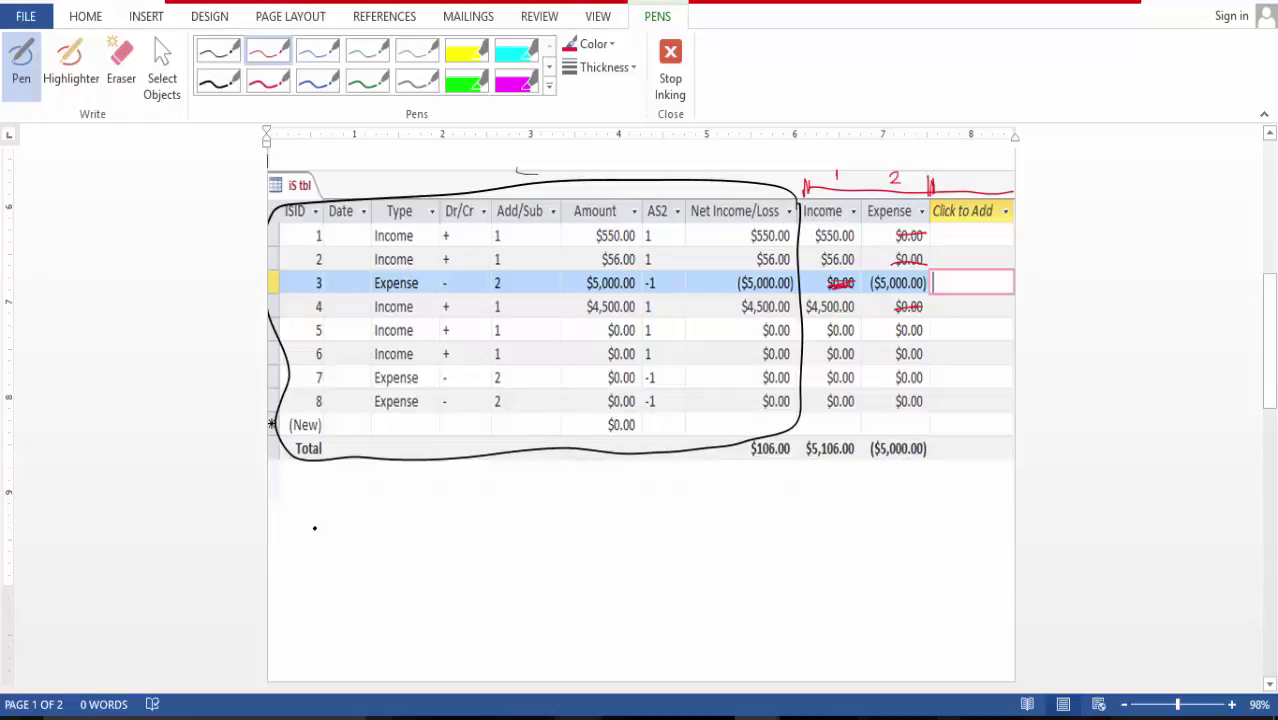
Step: Handwrite the field list ID, Date, Type and Amount below the table
left_click_drag(315, 528, 326, 548)
mouse_move(315, 558)
left_mouse_down()
mouse_move(313, 586)
mouse_move(353, 568)
mouse_move(364, 584)
left_mouse_up()
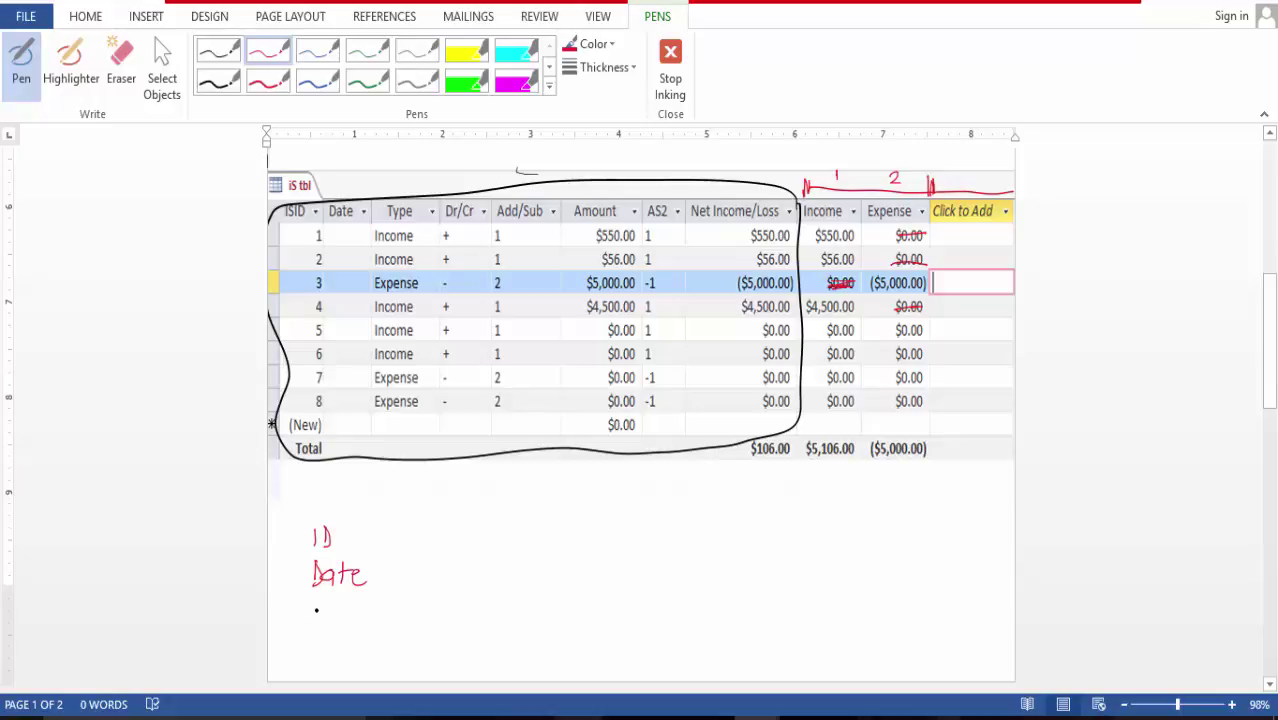
mouse_move(316, 607)
left_mouse_down()
mouse_move(317, 626)
mouse_move(327, 603)
mouse_move(333, 632)
mouse_move(340, 618)
mouse_move(364, 622)
left_mouse_up()
mouse_move(310, 657)
left_mouse_down()
mouse_move(378, 645)
mouse_move(396, 660)
left_mouse_up()
left_click_drag(388, 645, 406, 649)
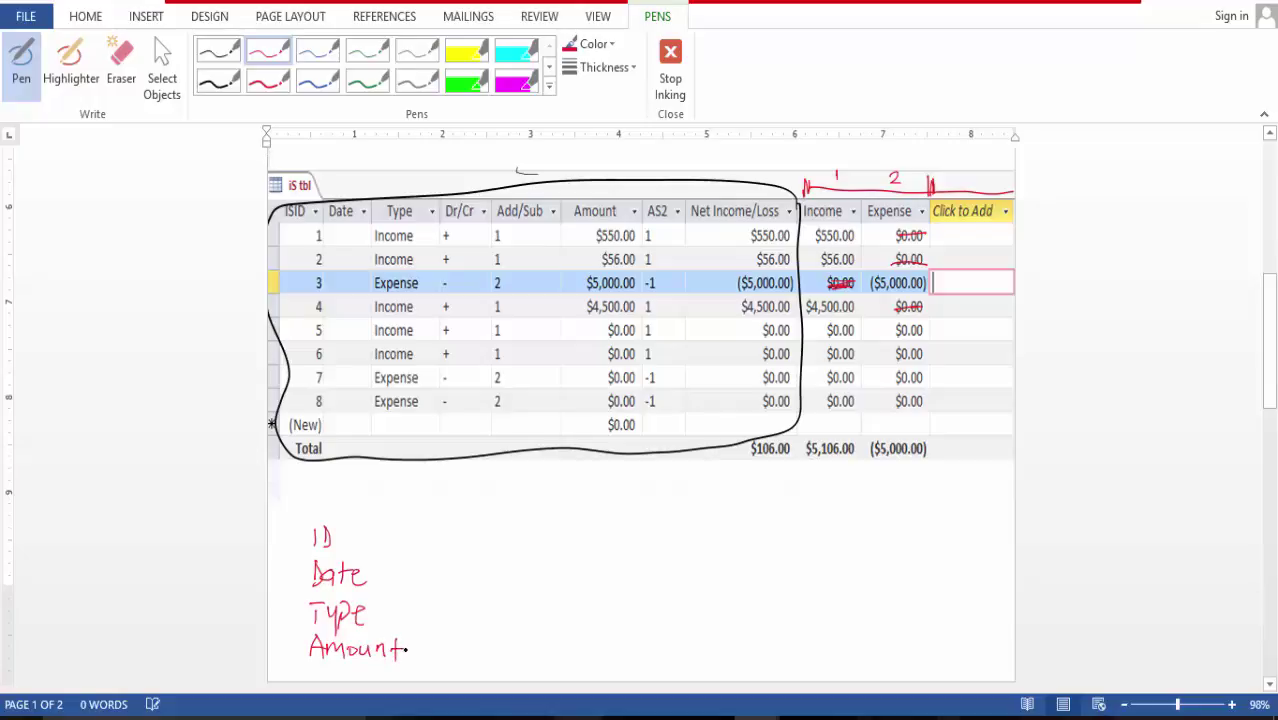
Step: Switch back to red ink and write Dr/Cr on page 2
left_click(1266, 360)
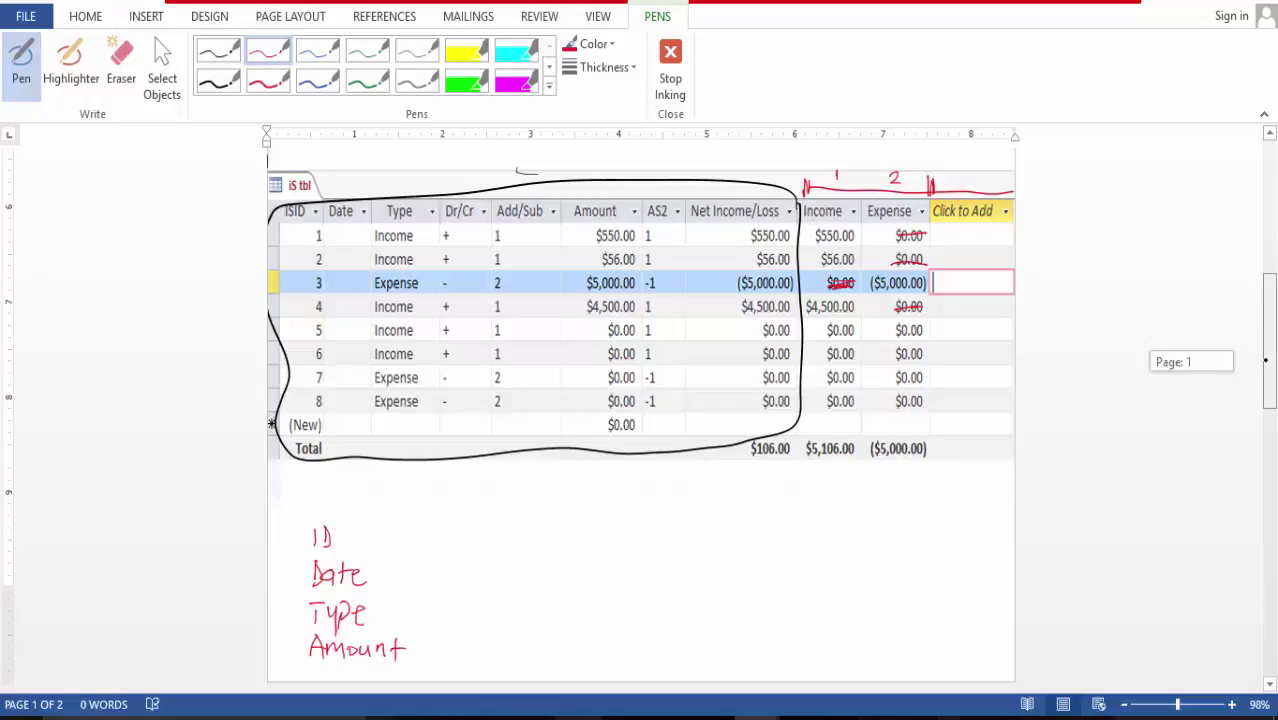
left_click_drag(1266, 360, 1266, 412)
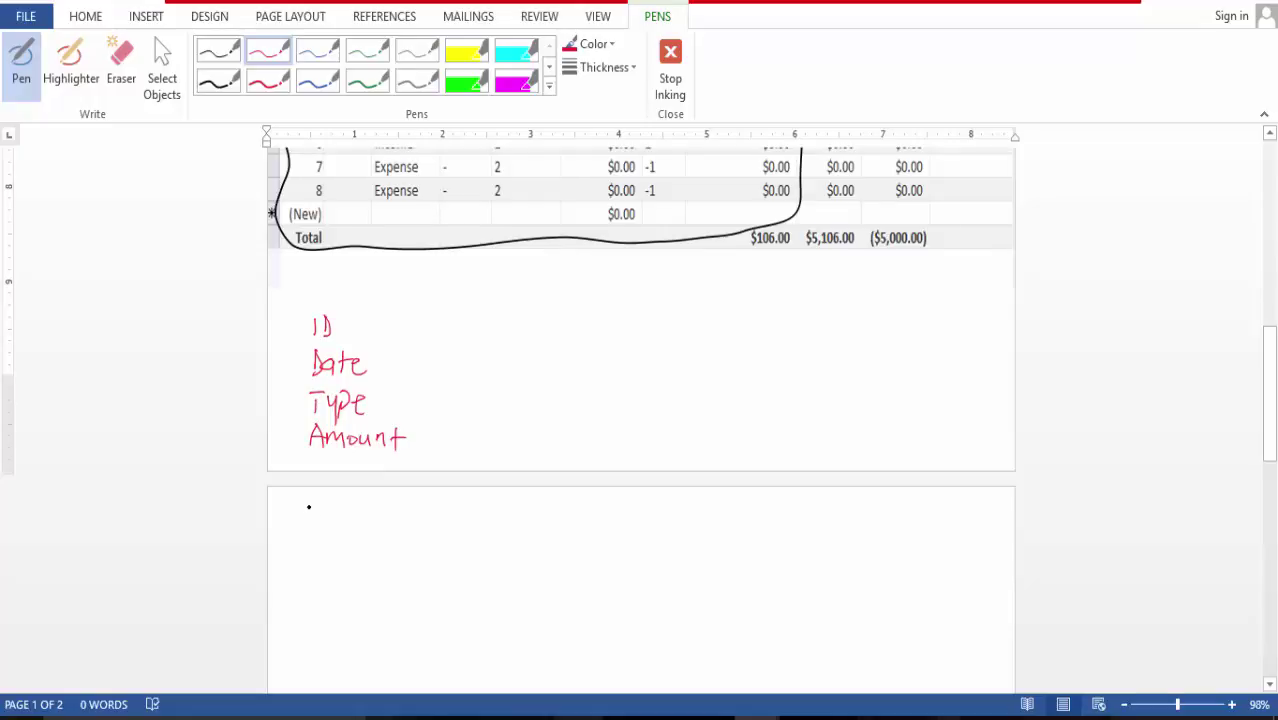
mouse_move(308, 510)
left_mouse_down()
mouse_move(310, 538)
mouse_move(325, 538)
mouse_move(338, 509)
left_mouse_up()
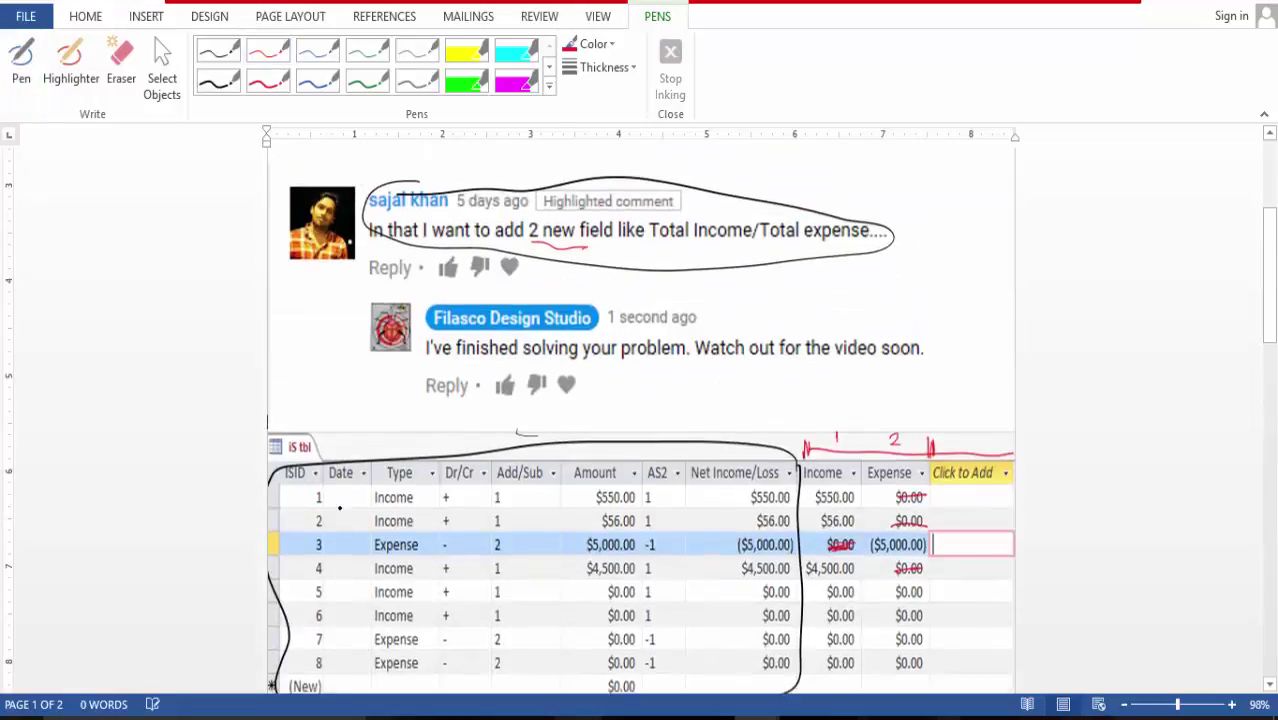
left_click_drag(1268, 300, 1236, 407)
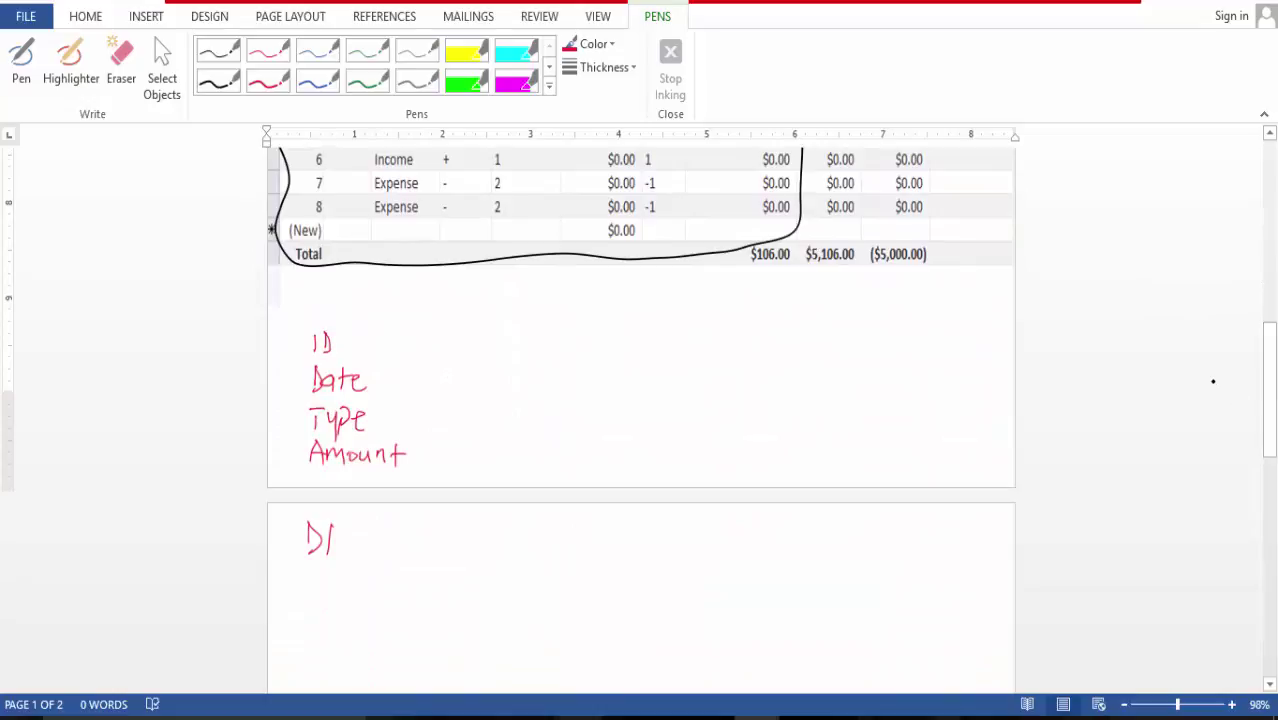
scroll(1193, 368, "up", 8)
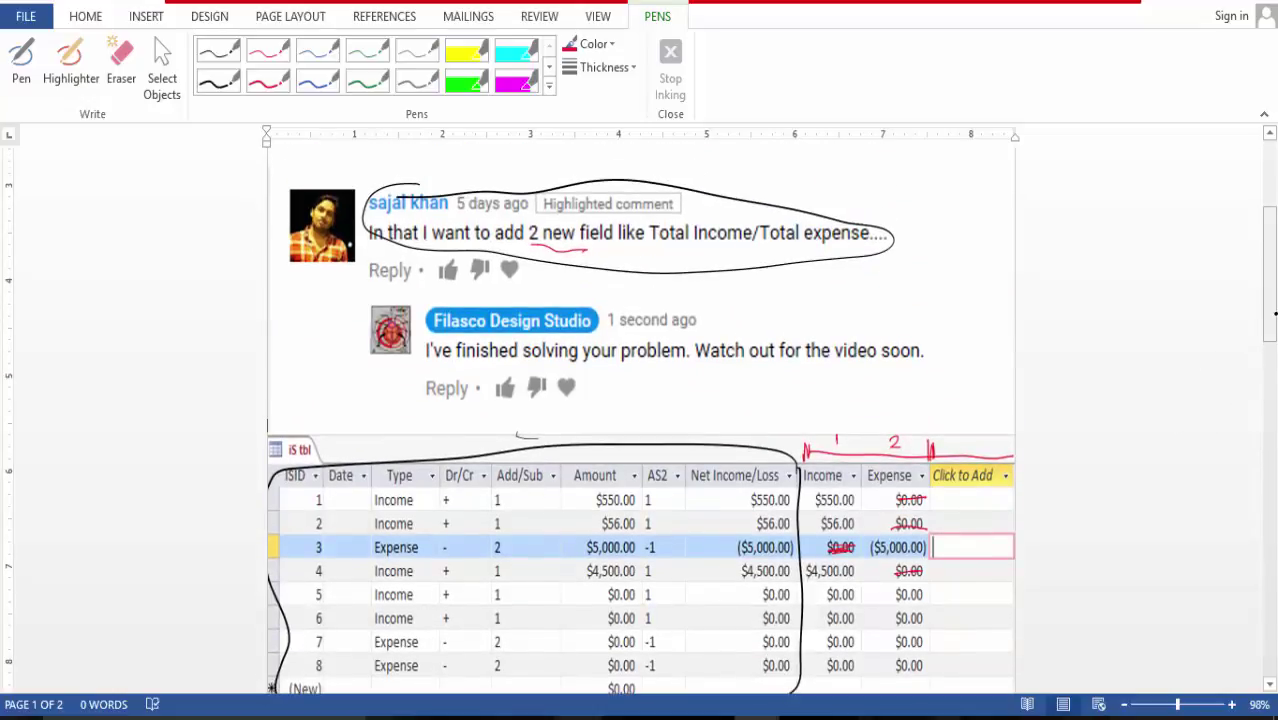
left_click_drag(1274, 313, 1273, 425)
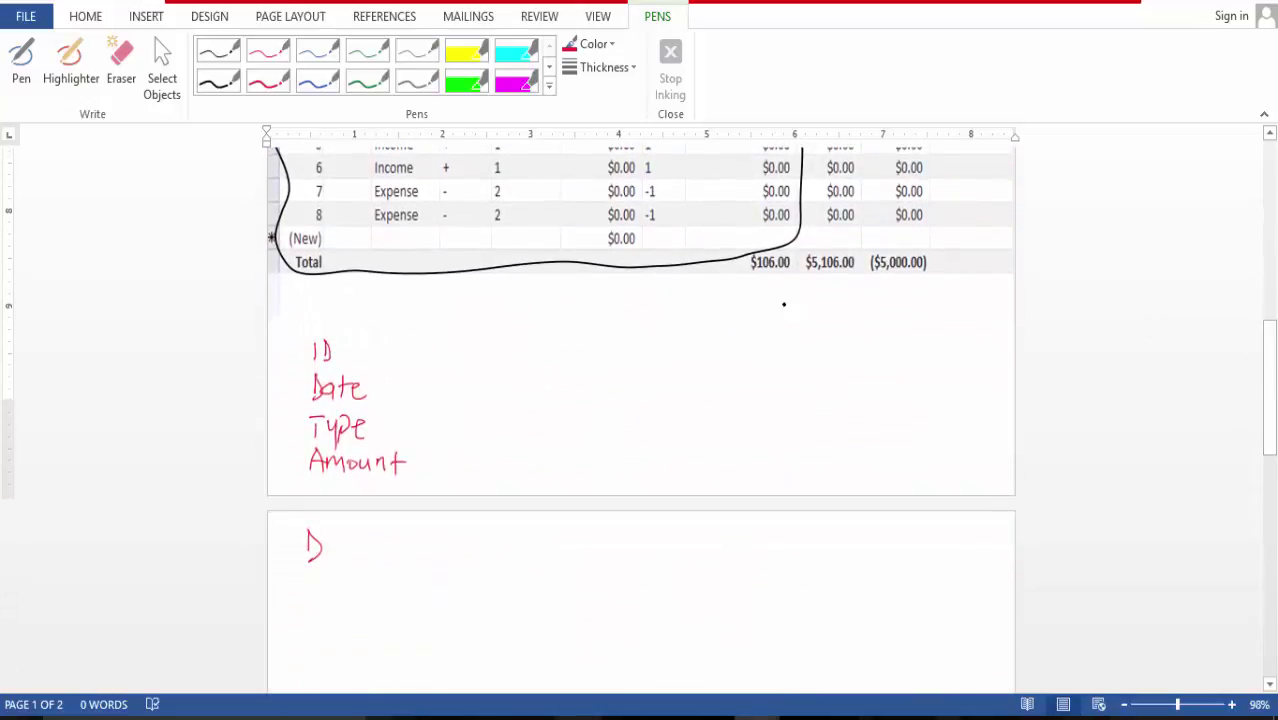
left_click(268, 50)
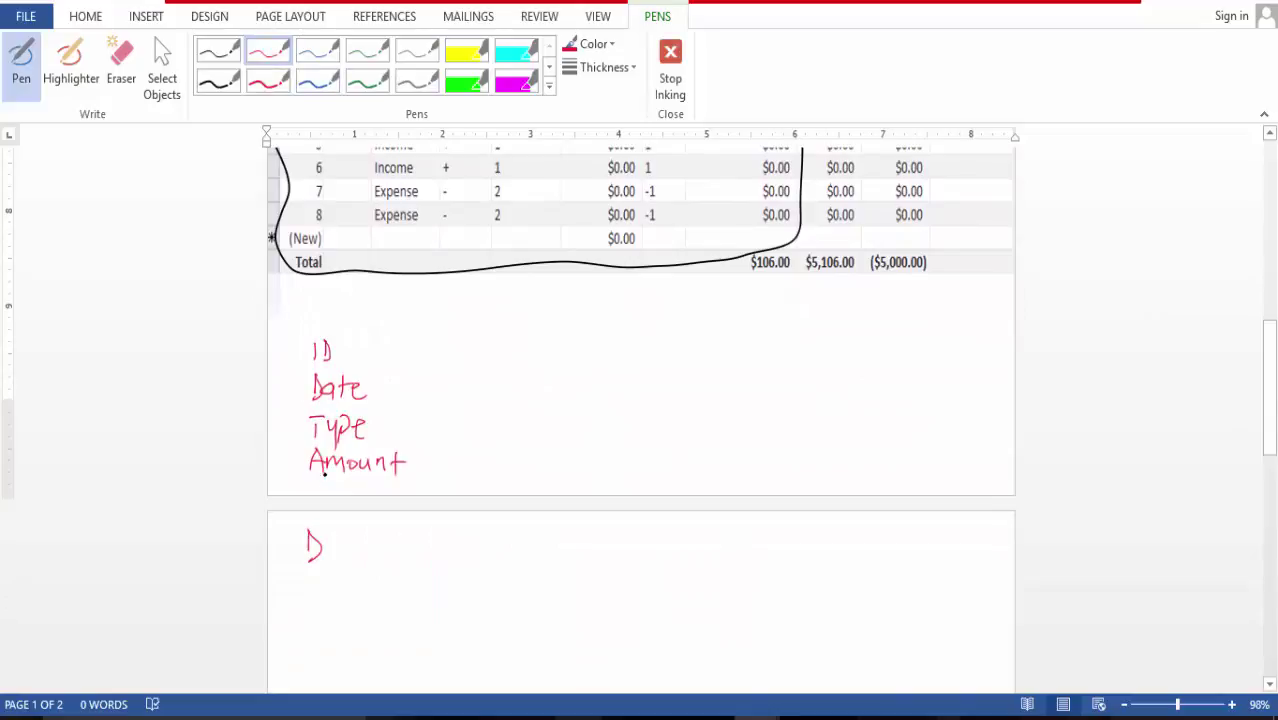
mouse_move(325, 543)
left_mouse_down()
mouse_move(352, 542)
mouse_move(350, 563)
mouse_move(395, 542)
left_mouse_up()
Step: Write Add/sub and Add/sub2 beneath Dr/Cr in red
mouse_move(298, 610)
left_mouse_down()
mouse_move(309, 579)
mouse_move(321, 605)
left_mouse_up()
left_click_drag(302, 597, 338, 610)
left_click_drag(346, 586, 344, 616)
mouse_move(367, 590)
left_mouse_down()
mouse_move(358, 610)
mouse_move(404, 603)
mouse_move(399, 613)
left_mouse_up()
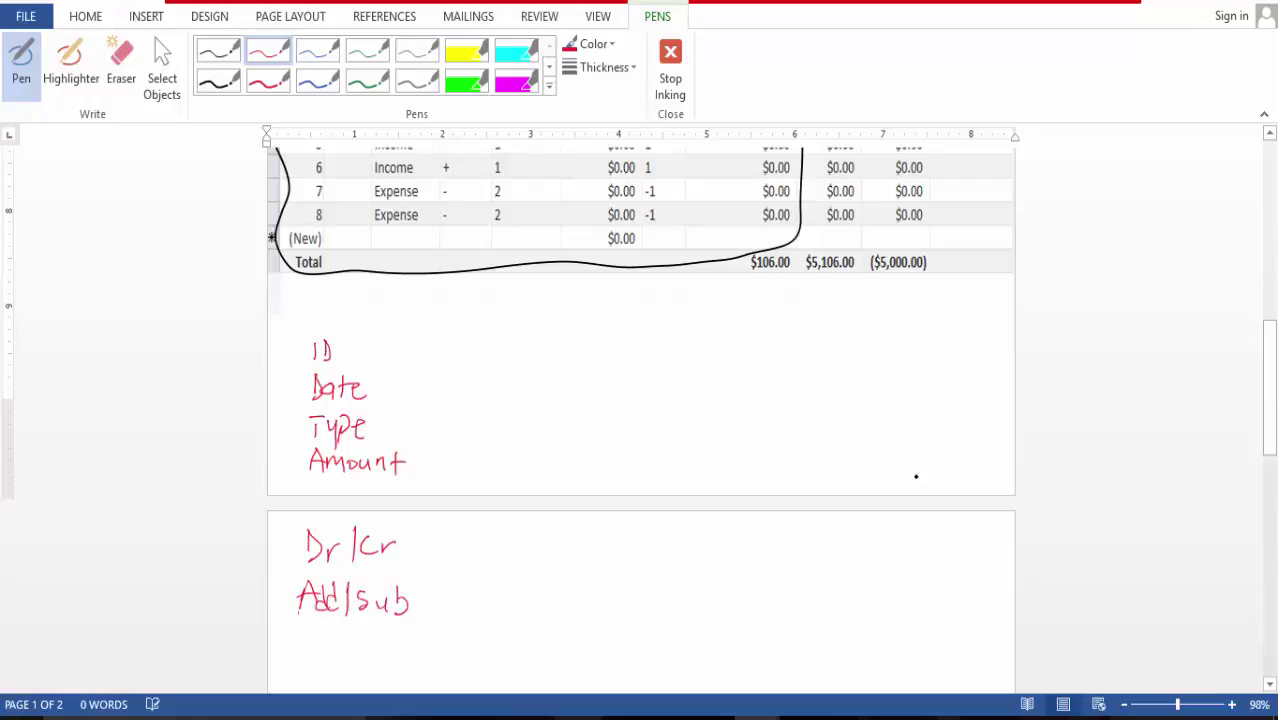
left_click_drag(1268, 410, 1221, 462)
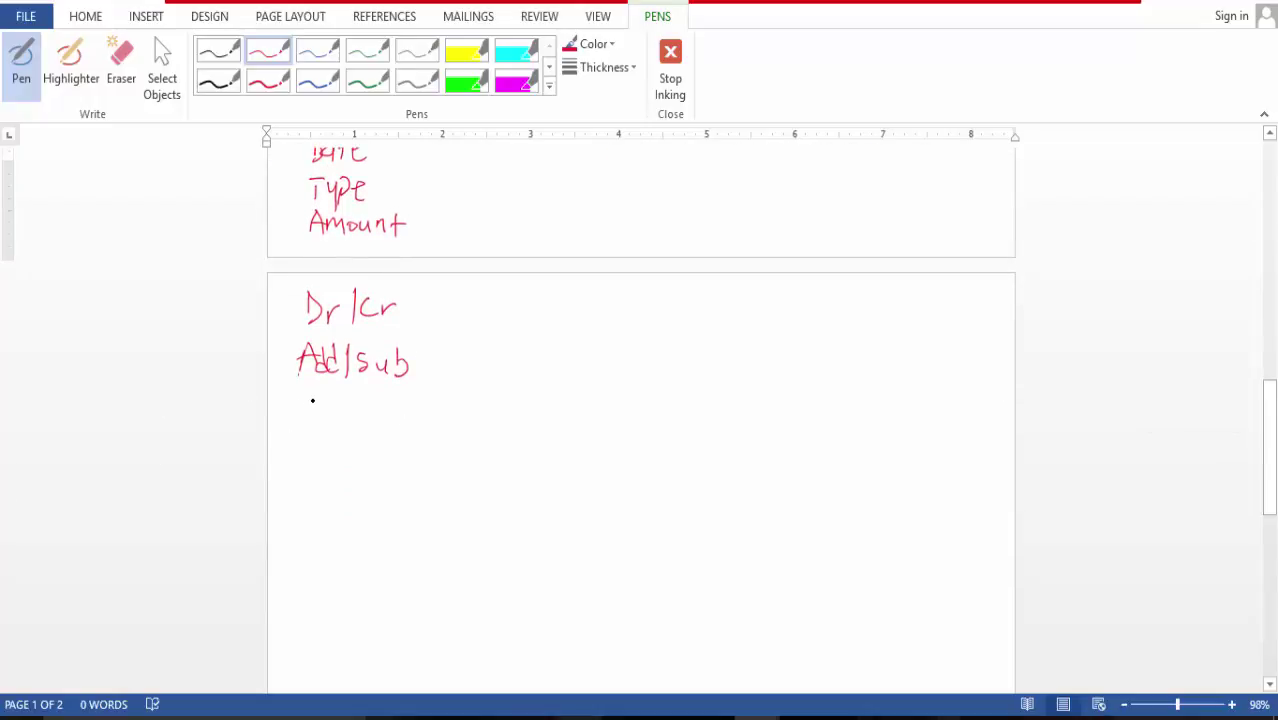
mouse_move(300, 404)
left_mouse_down()
mouse_move(302, 417)
mouse_move(322, 405)
mouse_move(340, 414)
mouse_move(342, 396)
mouse_move(349, 436)
mouse_move(376, 422)
mouse_move(446, 430)
left_mouse_up()
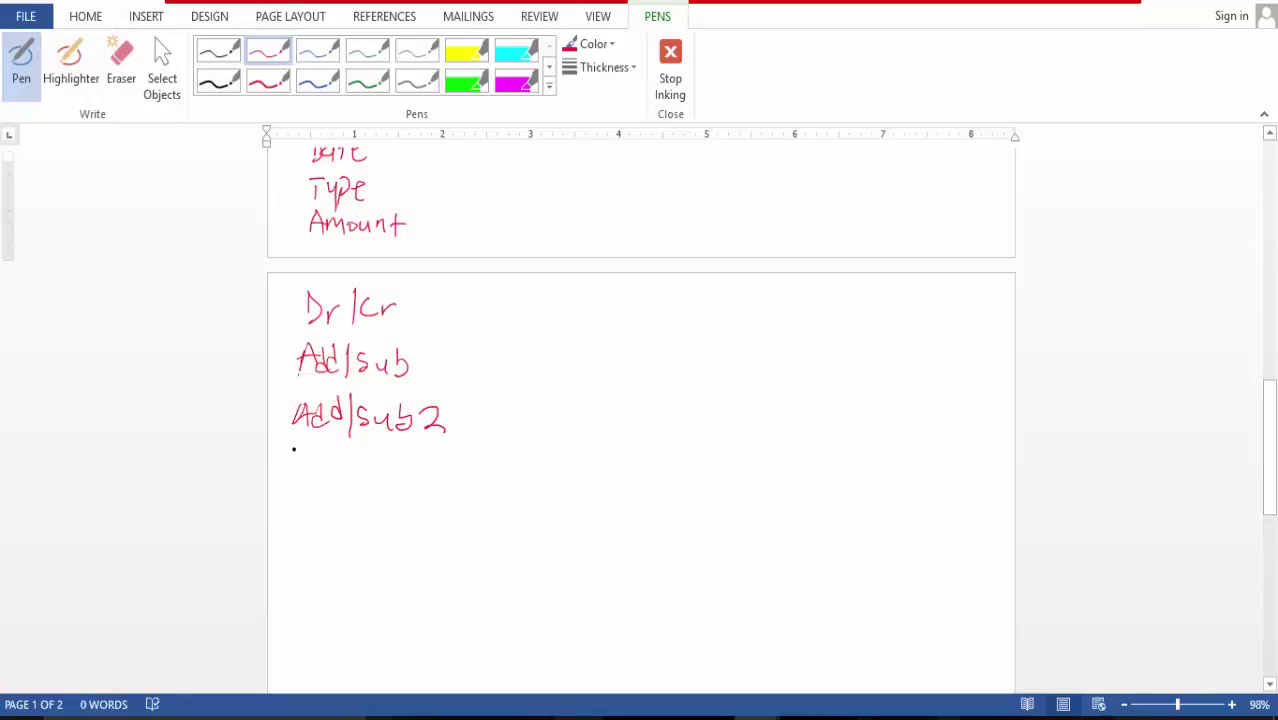
Step: Write Income and Expense below Add/sub2 in red
mouse_move(290, 440)
left_mouse_down()
mouse_move(290, 468)
mouse_move(386, 470)
left_mouse_up()
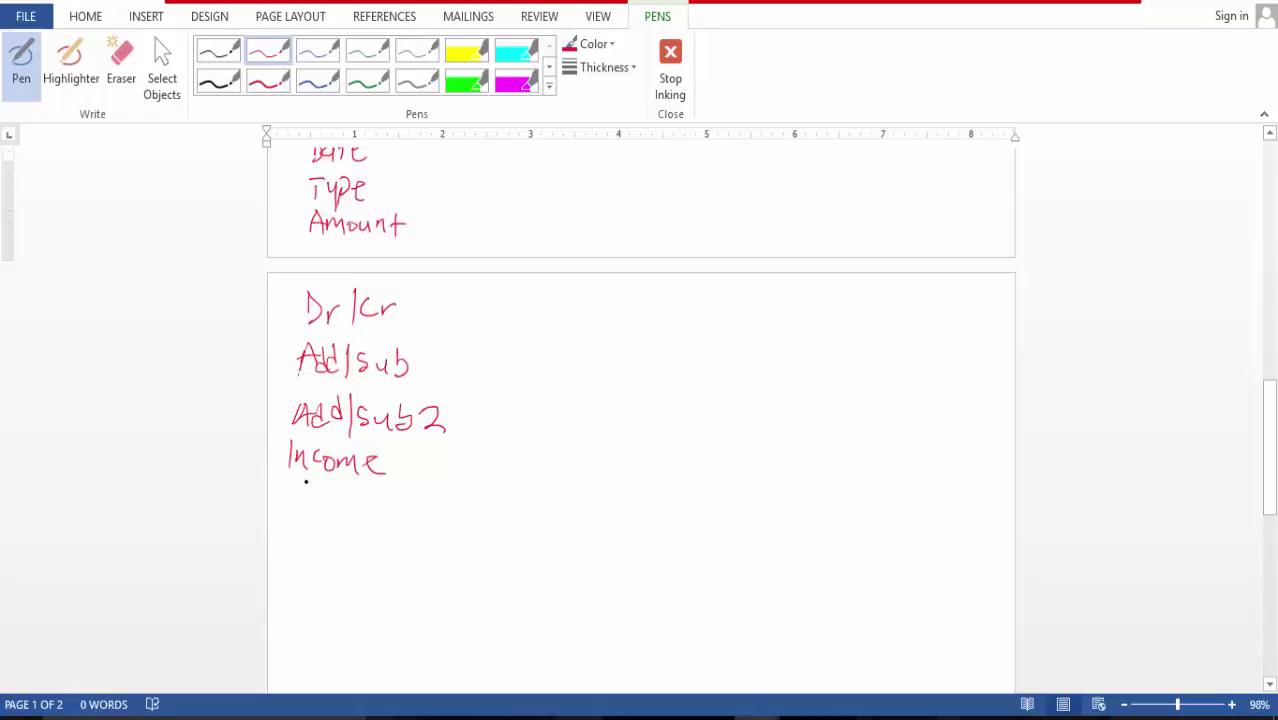
mouse_move(303, 481)
left_mouse_down()
mouse_move(303, 501)
mouse_move(320, 500)
mouse_move(320, 481)
left_mouse_up()
mouse_move(294, 491)
left_mouse_down()
mouse_move(340, 483)
mouse_move(341, 519)
left_mouse_up()
mouse_move(341, 490)
left_mouse_down()
mouse_move(370, 508)
mouse_move(434, 510)
left_mouse_up()
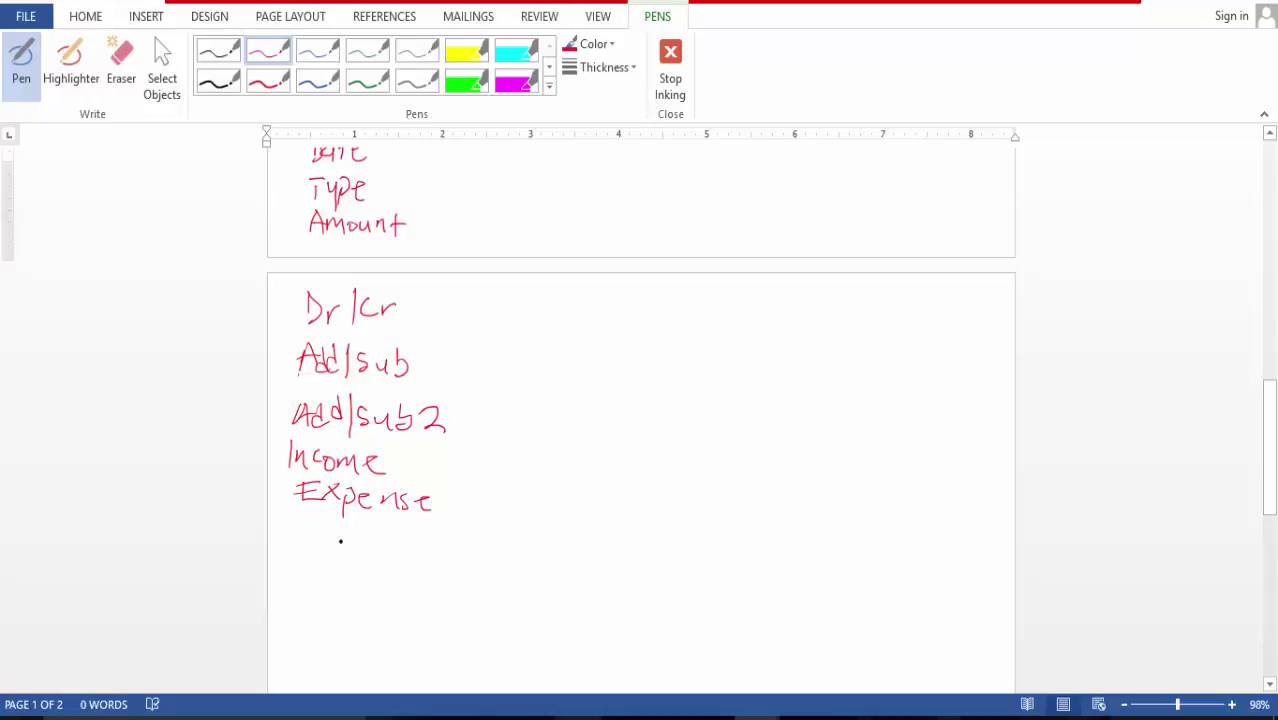
Step: Write Tax rate and Net Income/Loss to finish the red field list
mouse_move(305, 523)
left_mouse_down()
mouse_move(305, 545)
mouse_move(322, 519)
mouse_move(331, 548)
mouse_move(354, 549)
left_mouse_up()
mouse_move(353, 531)
left_mouse_down()
mouse_move(339, 549)
mouse_move(392, 540)
left_mouse_up()
left_click_drag(403, 540, 406, 554)
mouse_move(413, 533)
left_mouse_down()
mouse_move(414, 556)
mouse_move(422, 543)
mouse_move(443, 555)
left_mouse_up()
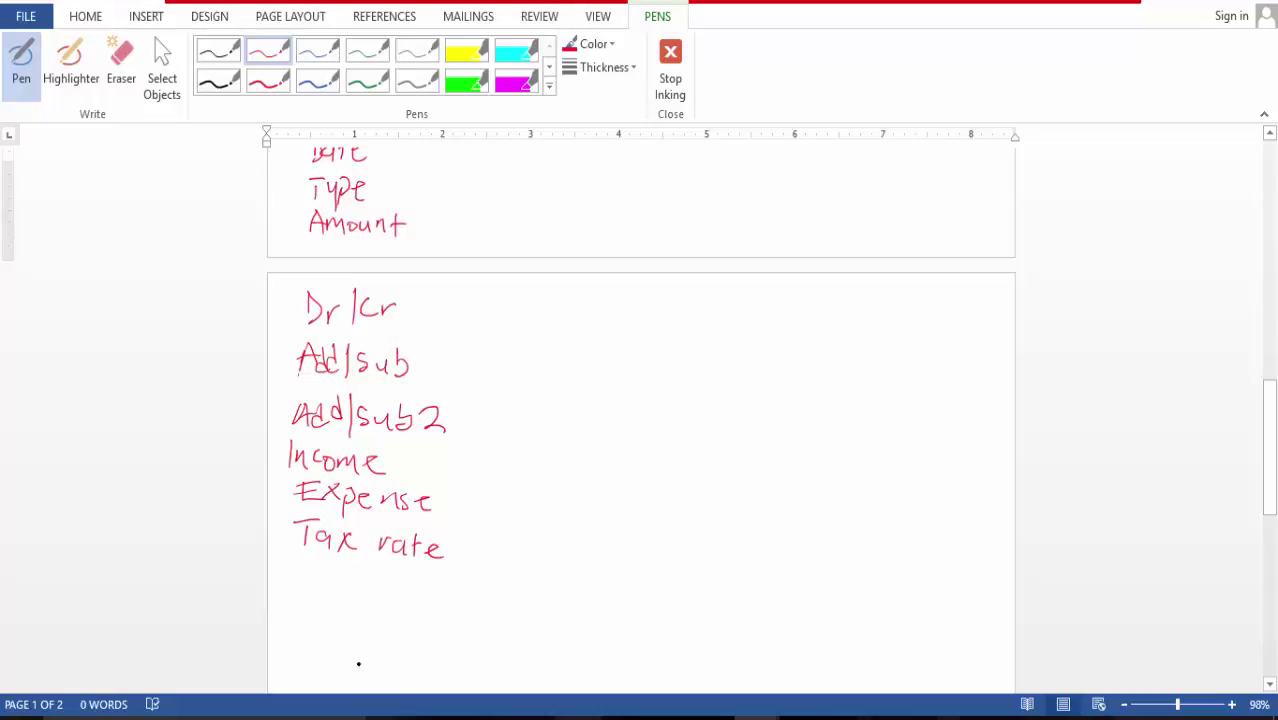
mouse_move(305, 571)
left_mouse_down()
mouse_move(303, 584)
mouse_move(330, 572)
mouse_move(362, 591)
mouse_move(382, 577)
mouse_move(397, 597)
mouse_move(561, 606)
left_mouse_up()
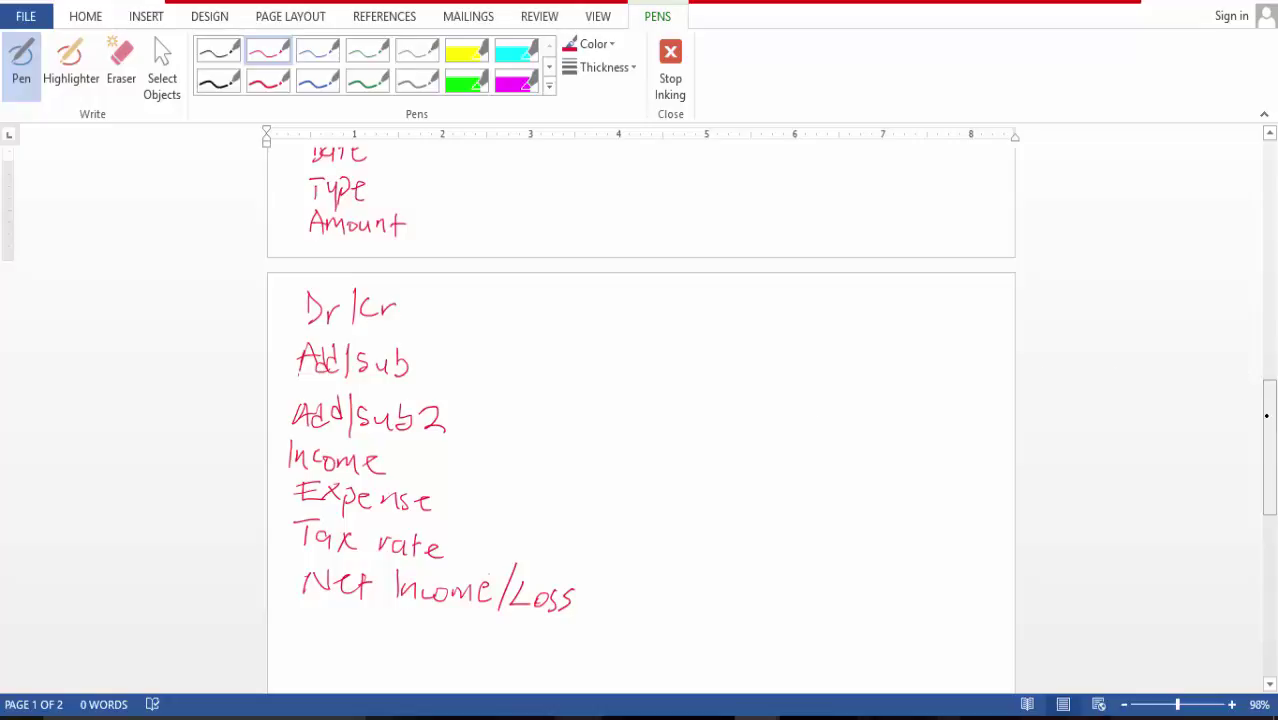
left_click_drag(1266, 412, 1269, 380)
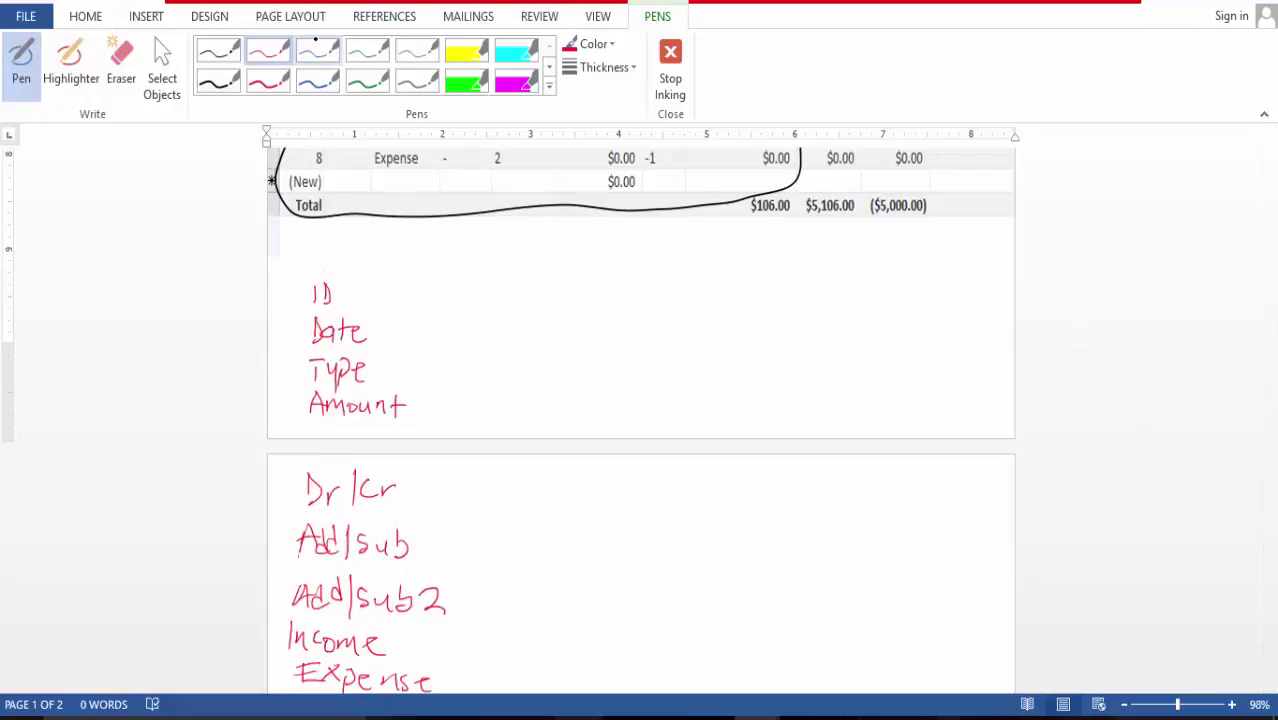
Step: In blue ink, arrow ID to 'Auto #' and note Date as 'Date/Time'
left_click(318, 50)
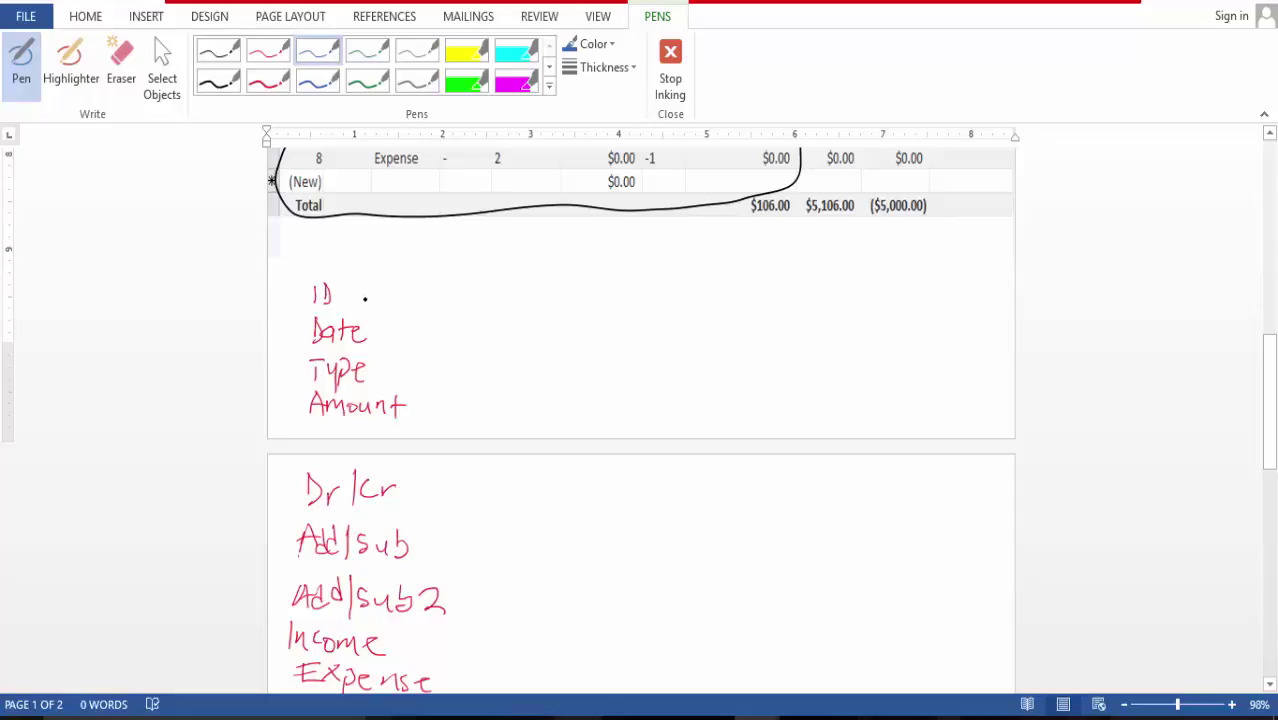
mouse_move(368, 300)
left_mouse_down()
mouse_move(537, 310)
mouse_move(547, 294)
left_mouse_up()
left_click(505, 303)
left_click_drag(519, 303, 550, 304)
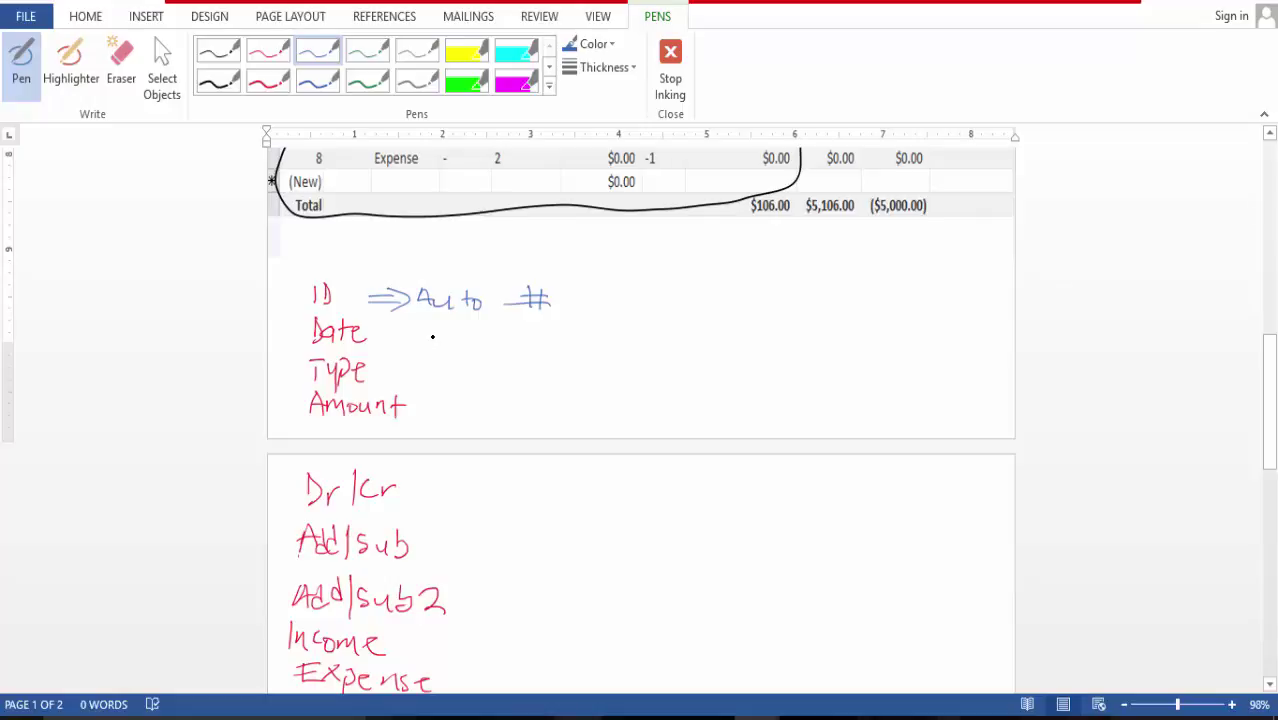
mouse_move(434, 327)
left_mouse_down()
mouse_move(436, 340)
mouse_move(470, 330)
mouse_move(495, 348)
mouse_move(528, 326)
mouse_move(519, 348)
mouse_move(574, 349)
left_mouse_up()
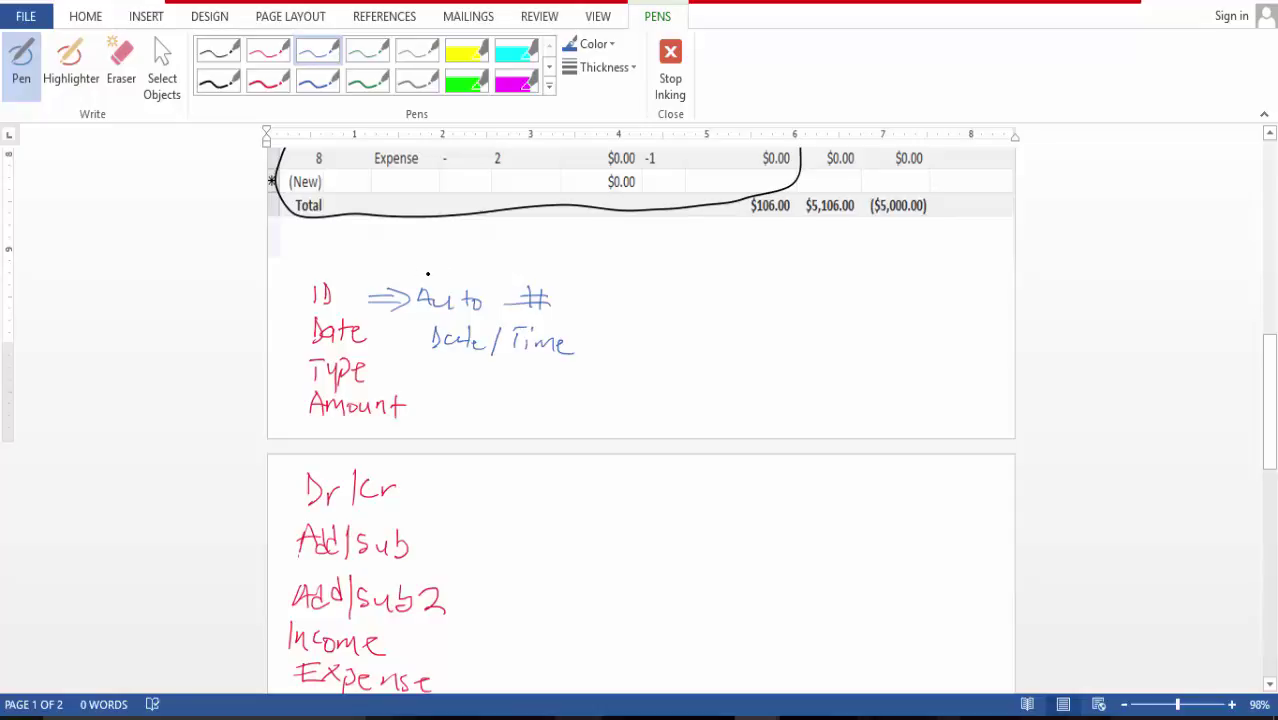
Step: Write a 'Data Type' heading above the notes and underline it
mouse_move(432, 261)
left_mouse_down()
mouse_move(432, 284)
mouse_move(470, 270)
mouse_move(537, 278)
left_mouse_up()
left_click(483, 268)
left_click(483, 279)
mouse_move(530, 258)
left_mouse_down()
mouse_move(546, 256)
mouse_move(552, 272)
left_mouse_up()
left_click_drag(556, 262, 564, 282)
left_click_drag(564, 266, 594, 270)
left_click_drag(466, 288, 517, 283)
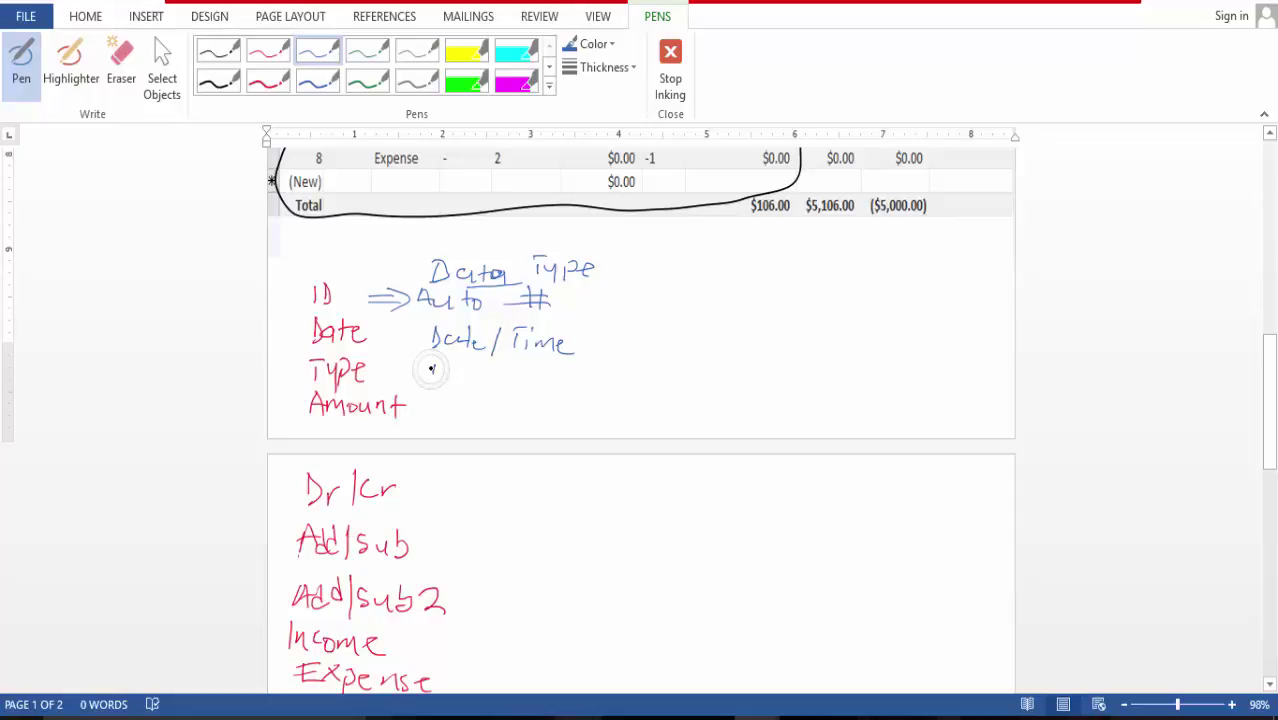
Step: Note Type as '1. Income 2. Expense' lookup wizard and draw an arrow after Dr/Cr
left_click_drag(432, 366, 455, 378)
mouse_move(460, 378)
left_mouse_down()
mouse_move(522, 368)
mouse_move(656, 390)
mouse_move(662, 370)
mouse_move(672, 390)
mouse_move(660, 392)
mouse_move(722, 380)
mouse_move(791, 414)
mouse_move(752, 416)
left_mouse_up()
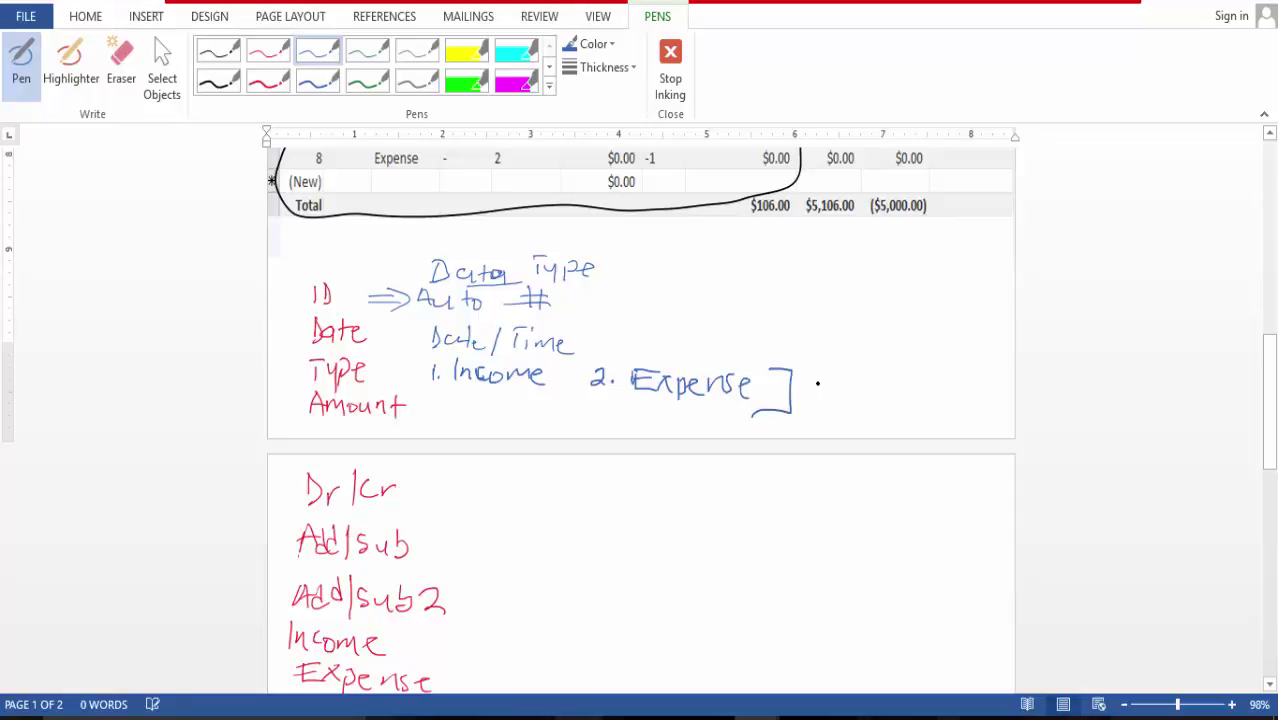
mouse_move(812, 373)
left_mouse_down()
mouse_move(814, 400)
mouse_move(824, 387)
left_mouse_up()
mouse_move(842, 386)
left_mouse_down()
mouse_move(855, 400)
mouse_move(902, 386)
mouse_move(902, 410)
left_mouse_up()
mouse_move(902, 386)
left_mouse_down()
mouse_move(952, 400)
mouse_move(962, 386)
mouse_move(968, 402)
mouse_move(998, 384)
mouse_move(1000, 410)
left_mouse_up()
left_click_drag(1273, 380, 1250, 414)
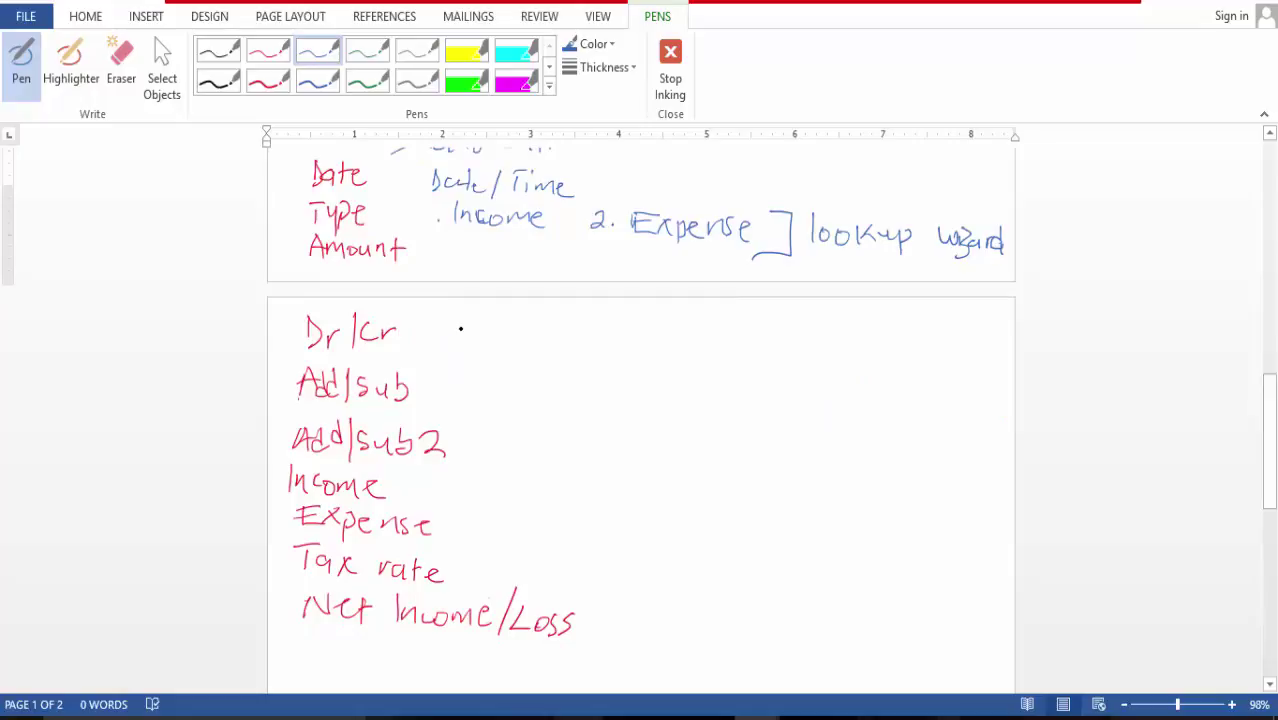
mouse_move(432, 333)
left_mouse_down()
mouse_move(452, 334)
mouse_move(442, 360)
left_mouse_up()
Step: Write 'Step 1' in blue above the Access table screenshot, then return to the field list
left_click_drag(1266, 420, 1274, 262)
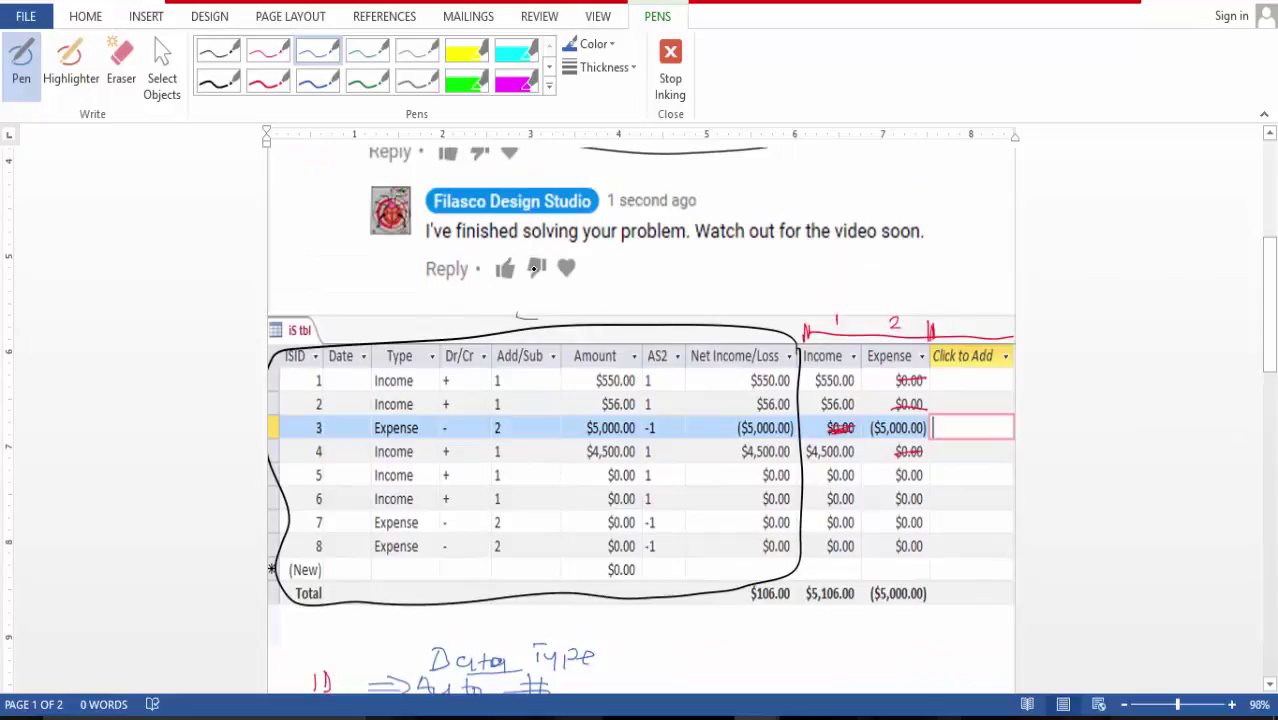
mouse_move(536, 298)
left_mouse_down()
mouse_move(506, 314)
mouse_move(548, 300)
mouse_move(578, 312)
mouse_move(618, 292)
mouse_move(630, 320)
left_mouse_up()
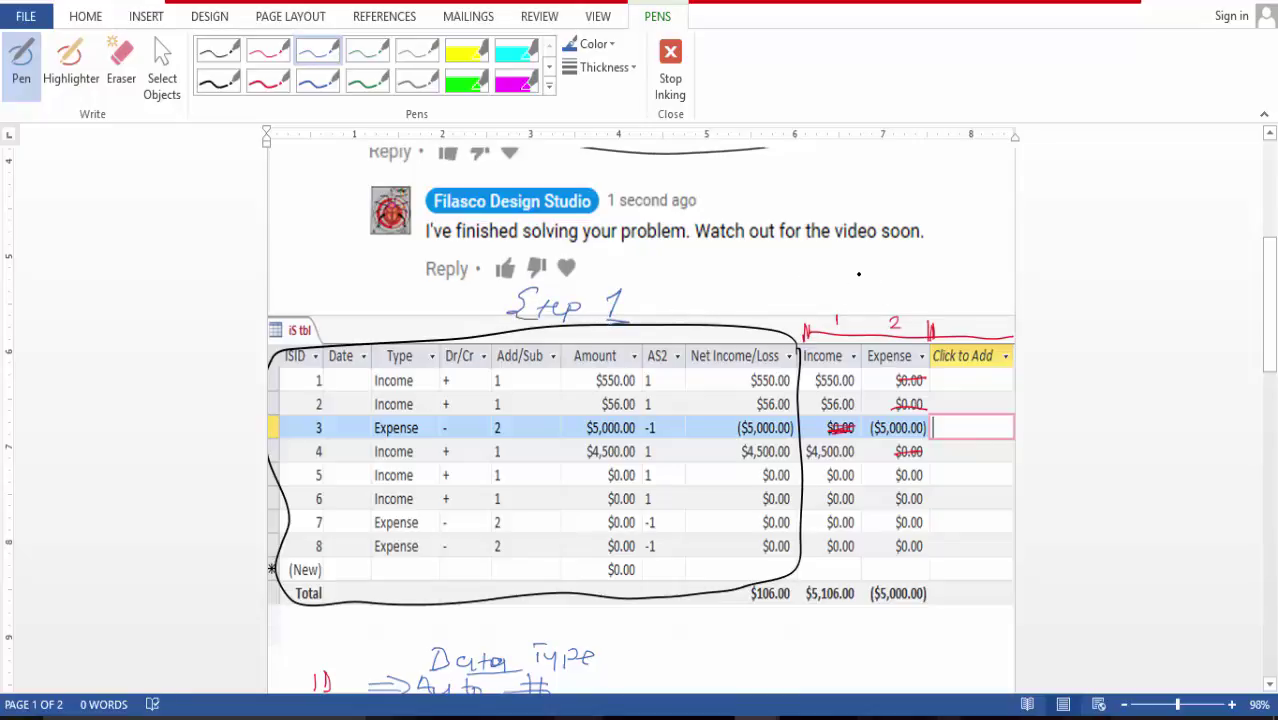
mouse_move(858, 273)
left_mouse_down()
mouse_move(850, 288)
mouse_move(939, 291)
left_mouse_up()
left_click(948, 285)
left_click_drag(1271, 294, 1272, 456)
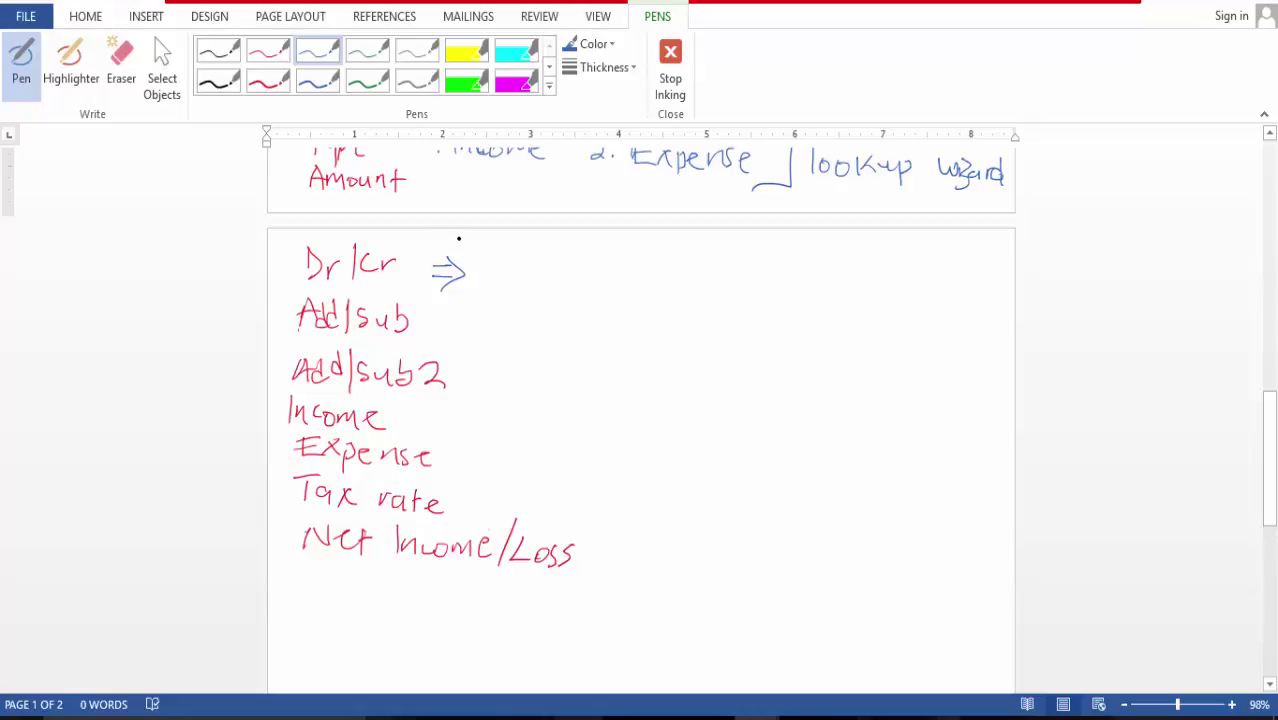
Step: Label Dr/Cr as CF with formula IIf([Type]="Expense","-","+") in blue
mouse_move(456, 240)
left_mouse_down()
mouse_move(453, 252)
mouse_move(477, 243)
left_mouse_up()
left_click_drag(466, 247, 475, 244)
mouse_move(492, 268)
left_mouse_down()
mouse_move(503, 288)
mouse_move(517, 276)
mouse_move(545, 285)
mouse_move(548, 266)
mouse_move(571, 273)
mouse_move(574, 294)
mouse_move(616, 270)
mouse_move(614, 298)
mouse_move(594, 296)
mouse_move(639, 291)
left_mouse_up()
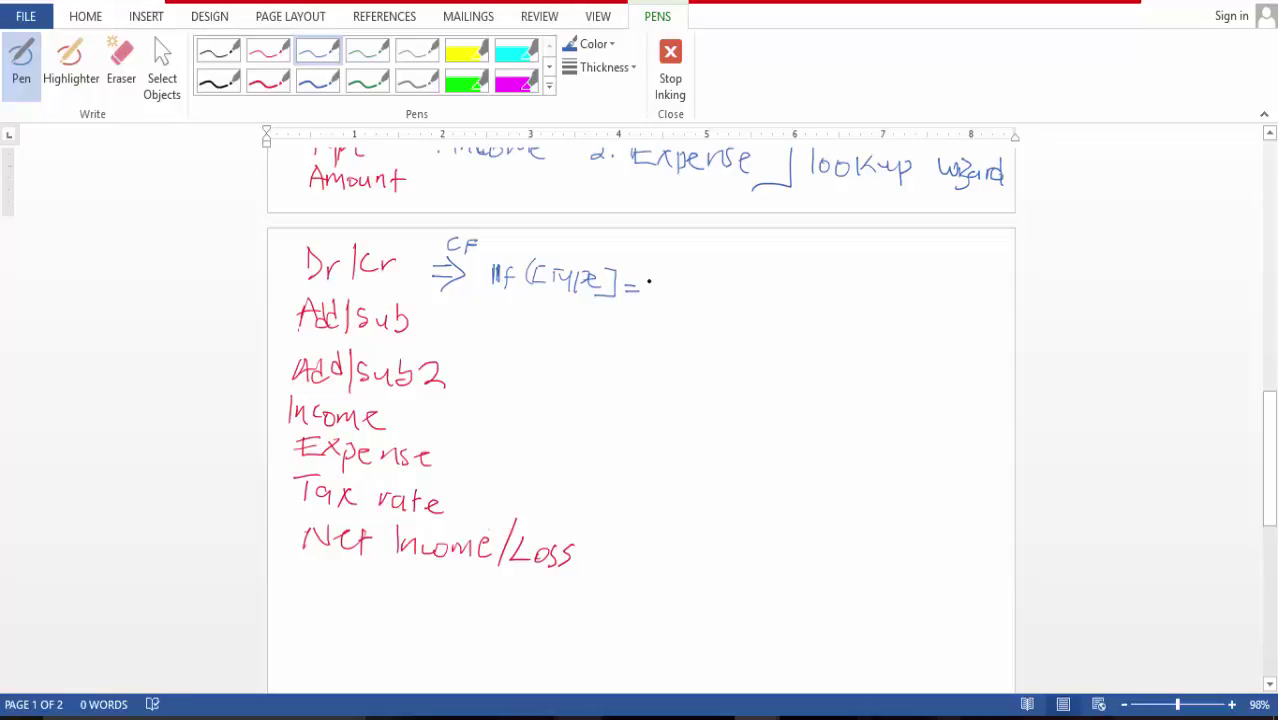
mouse_move(647, 270)
left_mouse_down()
mouse_move(664, 289)
mouse_move(670, 273)
mouse_move(676, 297)
mouse_move(742, 297)
mouse_move(758, 284)
left_mouse_up()
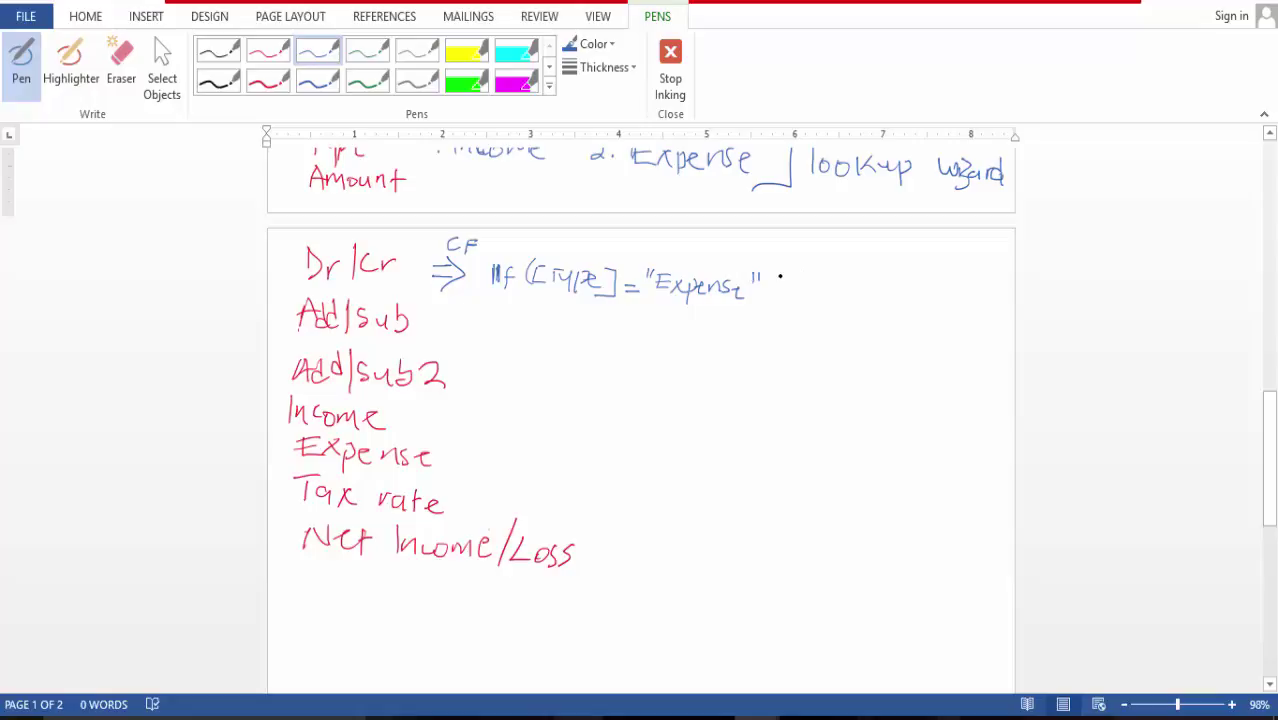
mouse_move(776, 280)
left_mouse_down()
mouse_move(760, 307)
mouse_move(778, 288)
mouse_move(812, 288)
mouse_move(817, 309)
mouse_move(835, 290)
mouse_move(852, 306)
mouse_move(868, 289)
mouse_move(876, 312)
left_mouse_up()
Step: Arrow Add/sub to CF IIf([Dr|Cr]="-","2","1") in blue ink
mouse_move(432, 320)
left_mouse_down()
mouse_move(457, 326)
mouse_move(436, 347)
left_mouse_up()
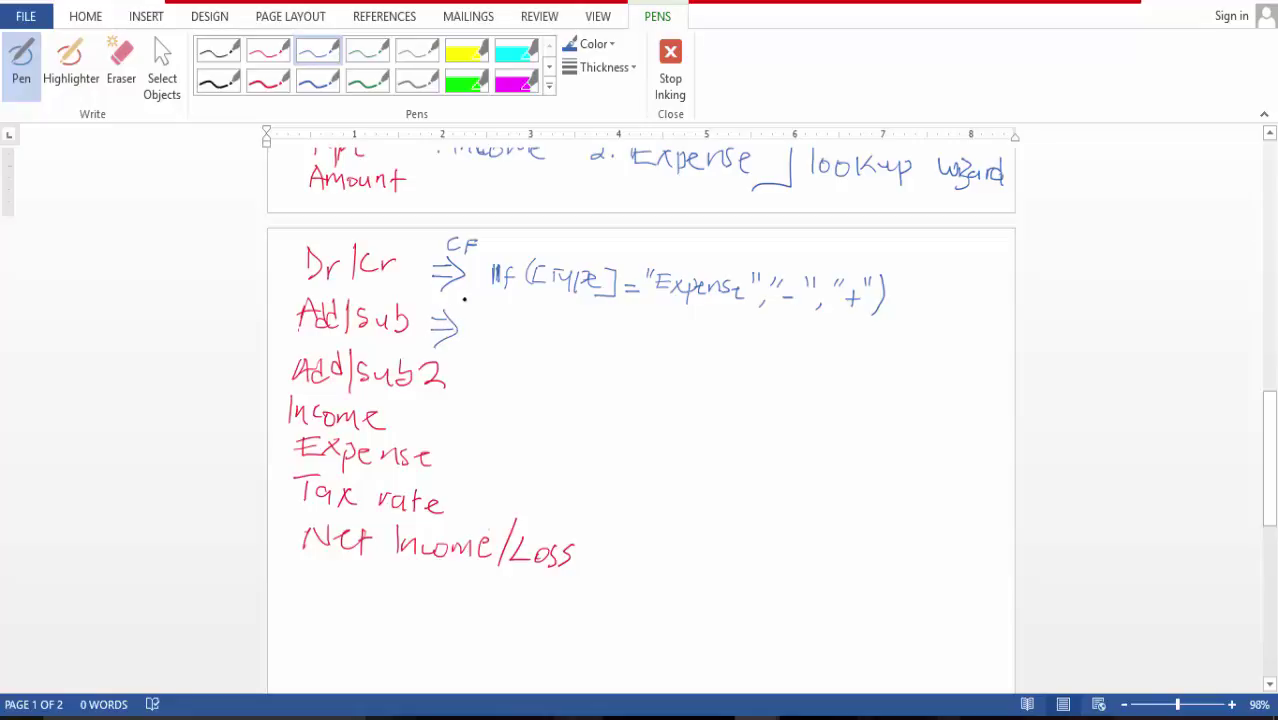
left_click_drag(450, 298, 466, 302)
mouse_move(494, 318)
left_mouse_down()
mouse_move(499, 340)
mouse_move(546, 317)
mouse_move(548, 334)
mouse_move(601, 327)
mouse_move(612, 348)
mouse_move(636, 325)
mouse_move(662, 326)
mouse_move(644, 320)
mouse_move(671, 320)
left_mouse_up()
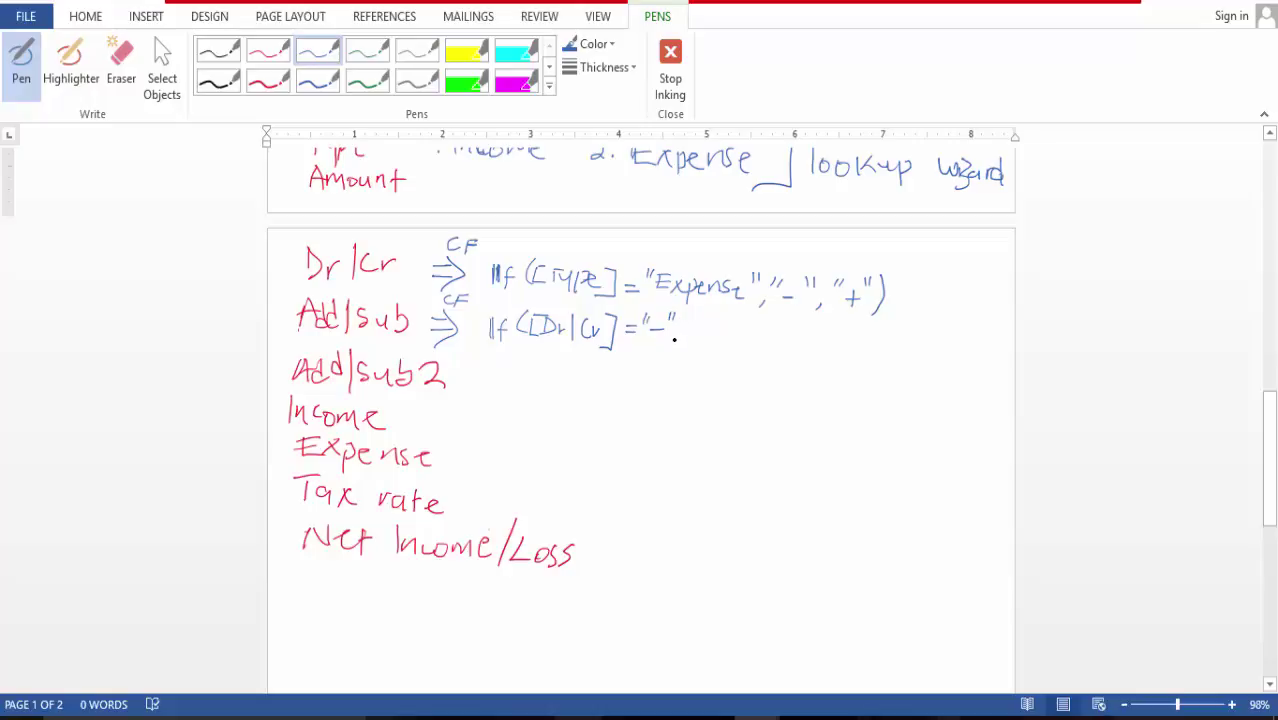
mouse_move(682, 330)
left_mouse_down()
mouse_move(699, 320)
mouse_move(706, 339)
mouse_move(714, 324)
mouse_move(726, 345)
mouse_move(741, 327)
mouse_move(751, 347)
mouse_move(765, 329)
left_mouse_up()
left_click_drag(778, 323, 779, 354)
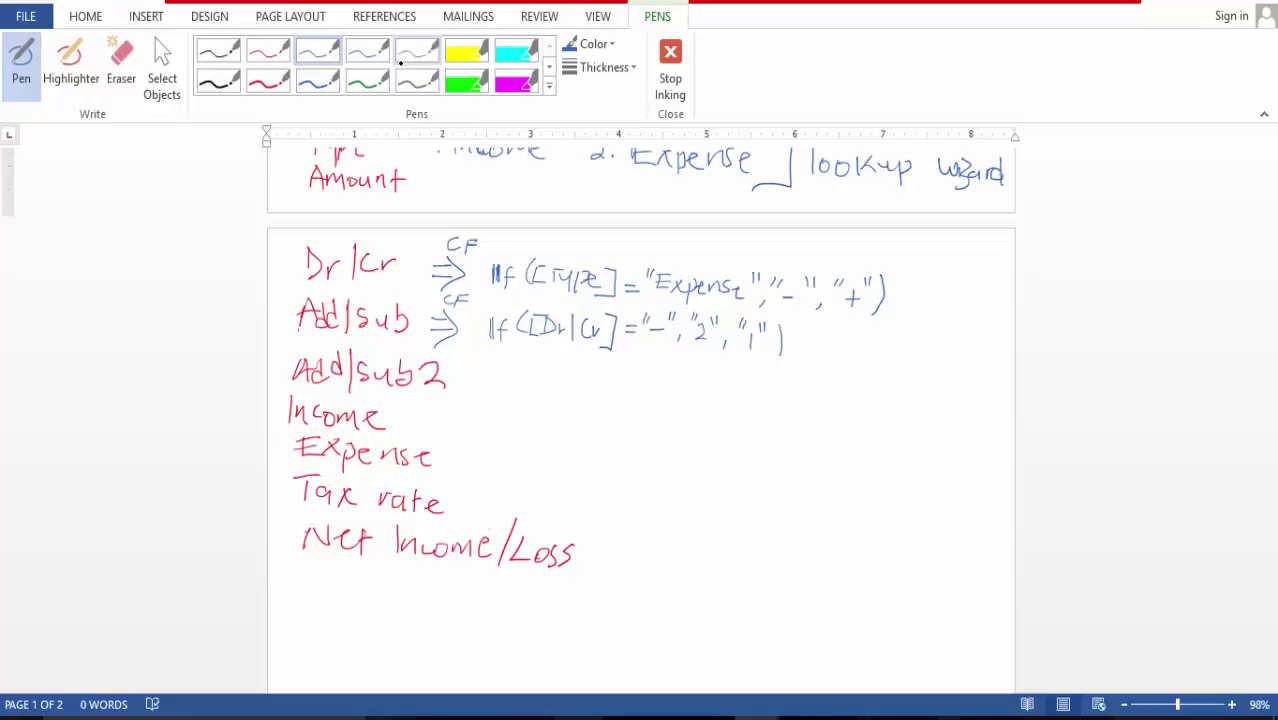
Step: Try yellow ink, then set the pen to black and draw an arrow after Add/sub2
left_click(594, 44)
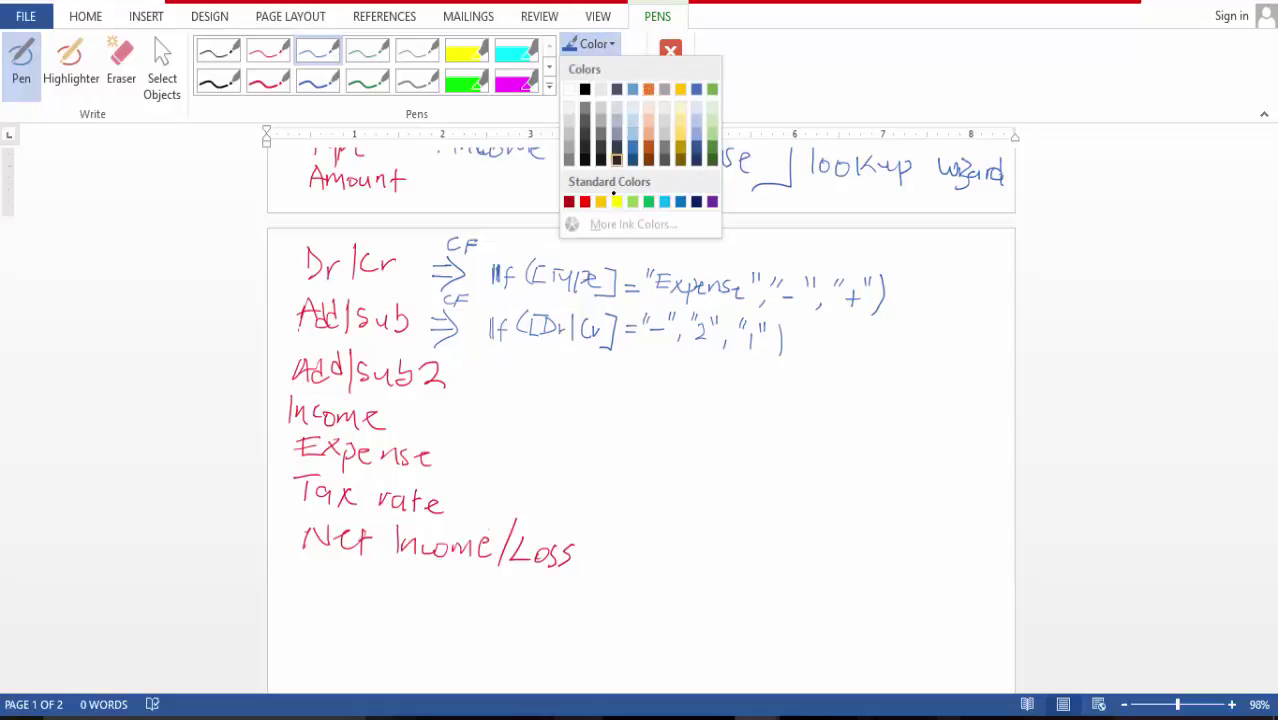
left_click(616, 201)
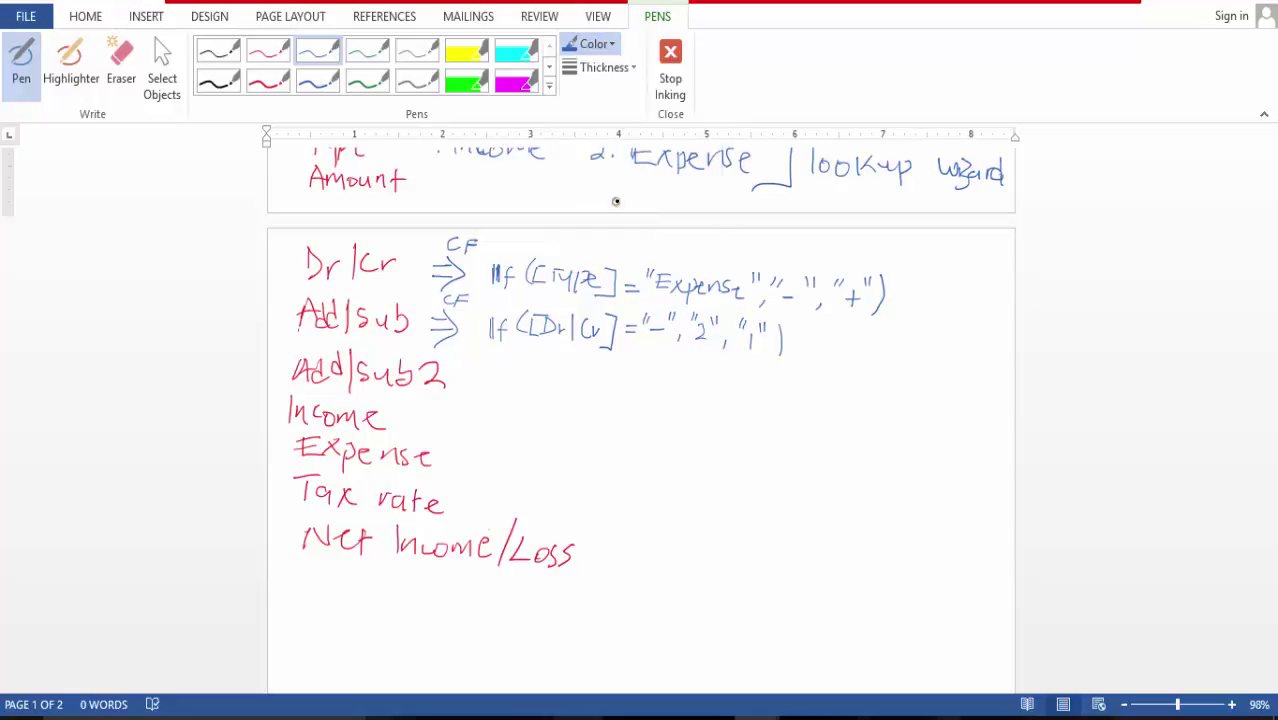
left_click_drag(459, 370, 476, 368)
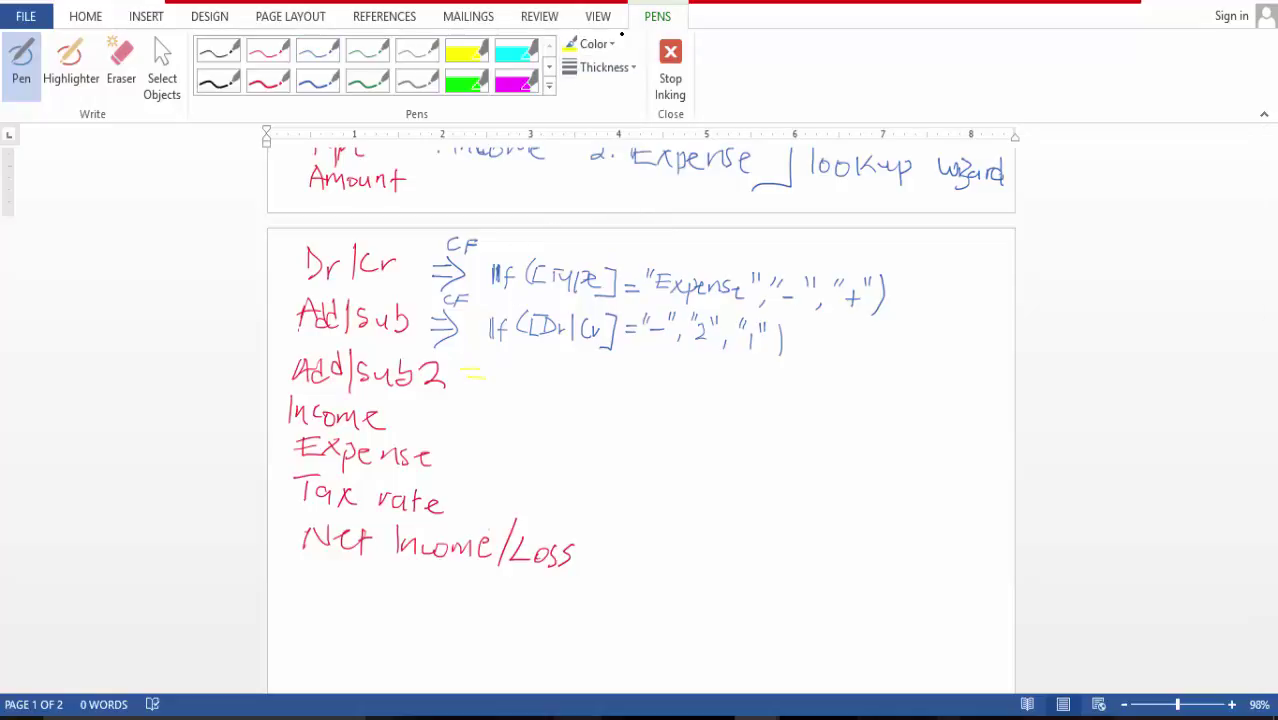
left_click(603, 47)
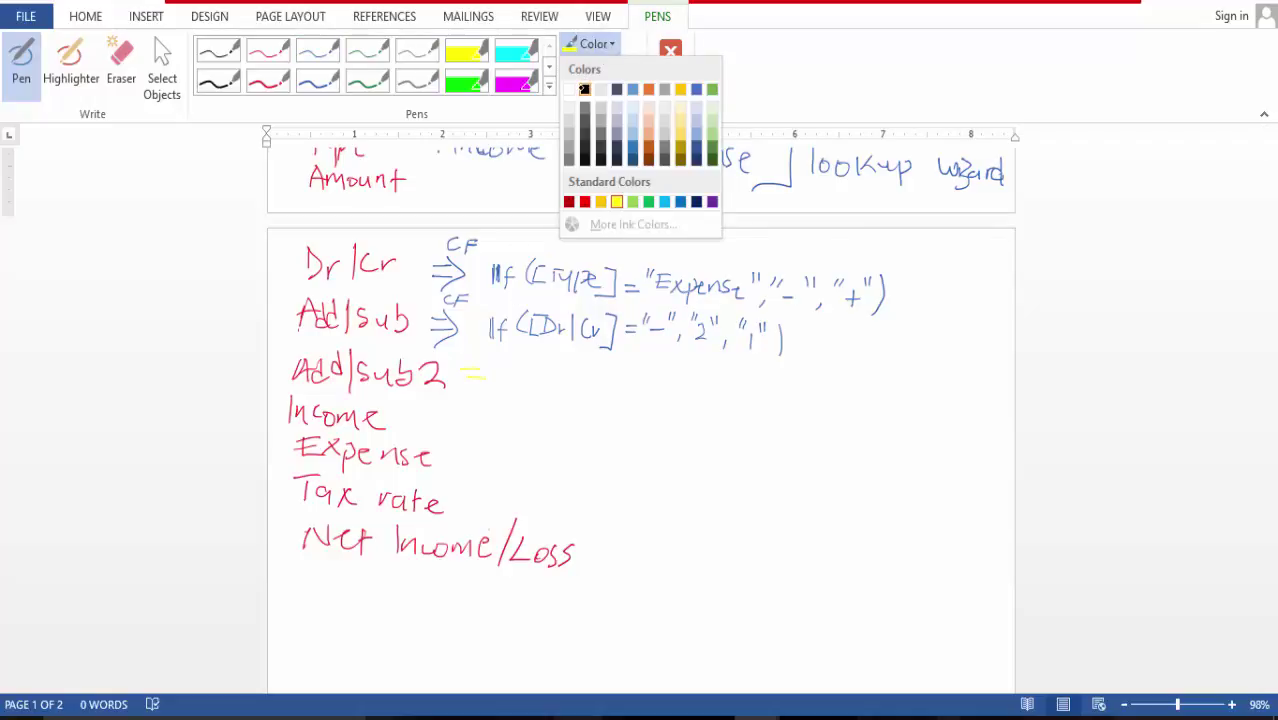
left_click(585, 88)
mouse_move(461, 368)
left_mouse_down()
mouse_move(484, 369)
mouse_move(474, 405)
left_mouse_up()
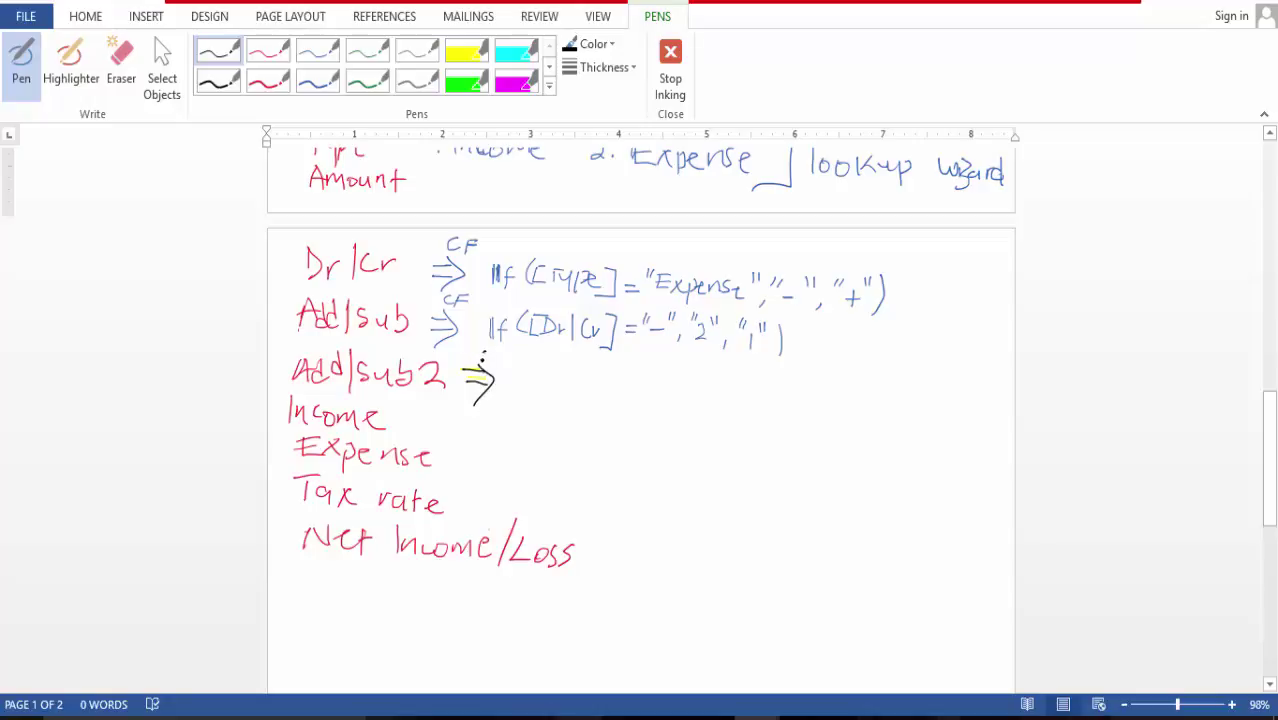
Step: Ink CF IIf([Add/Sub]="1","1","-1") beside Add/sub2, then arrow a new line below
mouse_move(488, 353)
left_mouse_down()
mouse_move(481, 363)
mouse_move(491, 351)
left_mouse_up()
left_click_drag(491, 351, 499, 356)
mouse_move(516, 375)
left_mouse_down()
mouse_move(513, 400)
mouse_move(491, 397)
mouse_move(553, 386)
mouse_move(560, 401)
mouse_move(572, 380)
mouse_move(587, 401)
mouse_move(620, 408)
left_mouse_up()
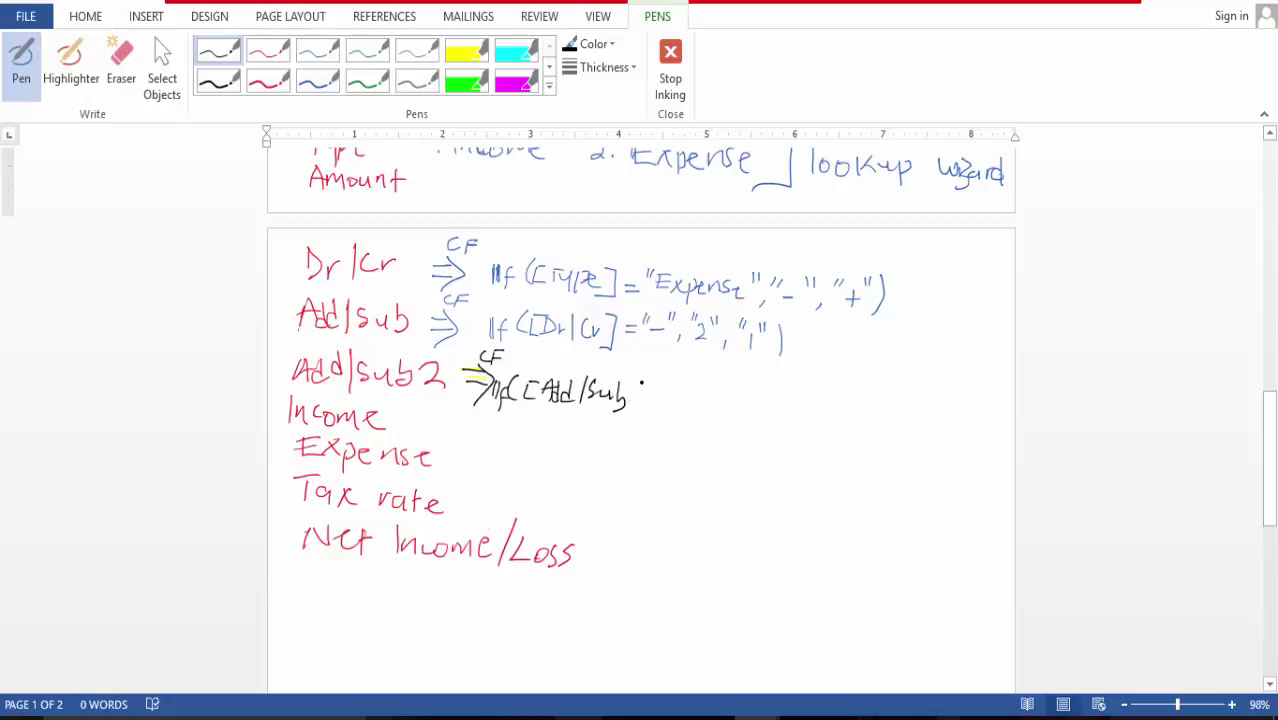
mouse_move(630, 382)
left_mouse_down()
mouse_move(640, 408)
mouse_move(626, 411)
mouse_move(660, 400)
left_mouse_up()
mouse_move(649, 406)
left_mouse_down()
mouse_move(678, 386)
mouse_move(688, 402)
mouse_move(703, 394)
mouse_move(703, 415)
mouse_move(720, 388)
mouse_move(734, 407)
mouse_move(744, 390)
mouse_move(755, 422)
left_mouse_up()
mouse_move(774, 380)
left_mouse_down()
mouse_move(773, 391)
mouse_move(800, 391)
mouse_move(796, 418)
mouse_move(806, 391)
left_mouse_up()
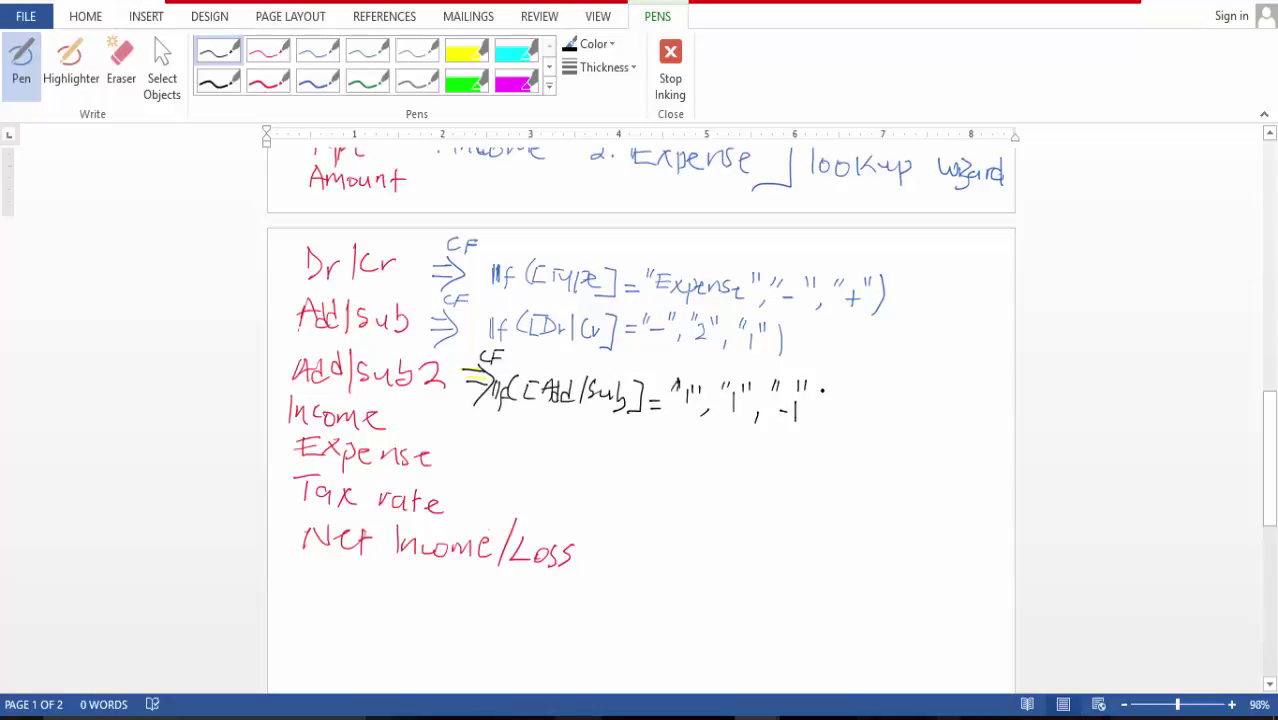
left_click_drag(821, 387, 813, 424)
mouse_move(456, 428)
left_mouse_down()
mouse_move(488, 437)
mouse_move(479, 452)
mouse_move(532, 433)
mouse_move(510, 442)
left_mouse_up()
Step: Write the first test IIf([Add/sub]="1","0","0" followed by a plus sign
mouse_move(547, 420)
left_mouse_down()
mouse_move(540, 440)
mouse_move(564, 430)
mouse_move(586, 447)
left_mouse_up()
mouse_move(602, 428)
left_mouse_down()
mouse_move(590, 442)
mouse_move(618, 448)
mouse_move(628, 431)
mouse_move(622, 456)
mouse_move(648, 440)
left_mouse_up()
left_click_drag(640, 447, 651, 446)
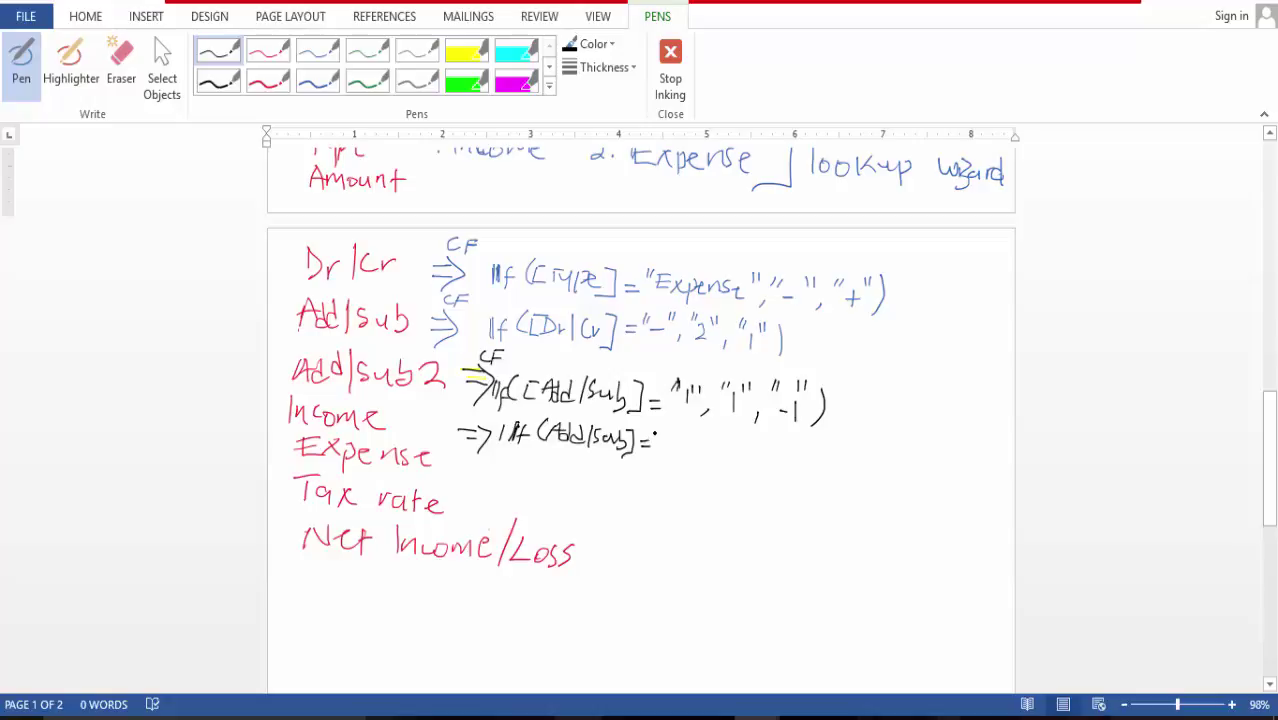
mouse_move(663, 426)
left_mouse_down()
mouse_move(670, 447)
mouse_move(674, 434)
left_mouse_up()
left_click_drag(679, 425, 678, 433)
mouse_move(679, 444)
left_mouse_down()
mouse_move(675, 456)
mouse_move(713, 431)
mouse_move(724, 459)
mouse_move(769, 443)
left_mouse_up()
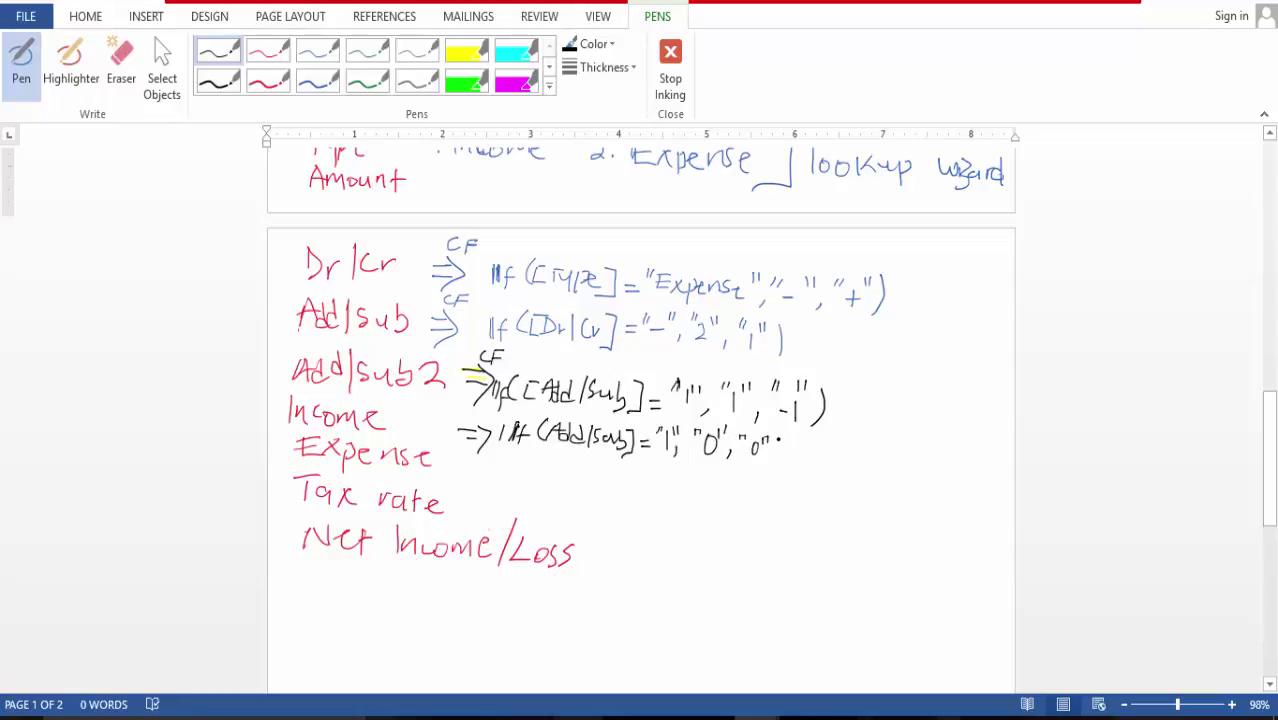
mouse_move(780, 434)
left_mouse_down()
mouse_move(782, 452)
mouse_move(799, 436)
mouse_move(820, 455)
mouse_move(827, 444)
mouse_move(774, 463)
left_mouse_up()
Step: Add IIf([Add/sub]="2","0",[Amount]) and jot alternative values 2 and 1 beneath
left_click_drag(830, 429, 838, 452)
mouse_move(831, 445)
left_mouse_down()
mouse_move(878, 454)
mouse_move(892, 438)
mouse_move(882, 458)
mouse_move(891, 441)
mouse_move(916, 450)
mouse_move(899, 435)
mouse_move(917, 432)
left_mouse_up()
left_click_drag(920, 425, 921, 432)
left_click(931, 433)
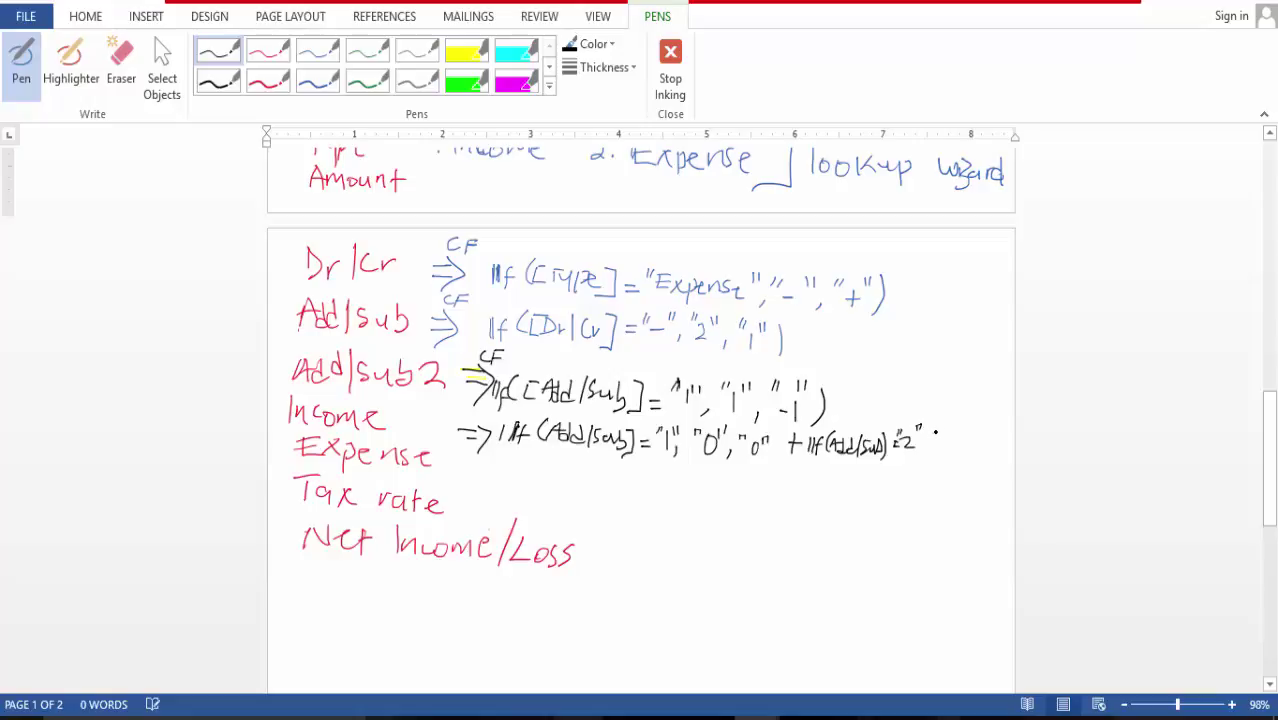
left_click(927, 446)
left_click_drag(930, 444, 947, 434)
left_click_drag(953, 427, 951, 456)
mouse_move(968, 433)
left_mouse_down()
mouse_move(965, 449)
mouse_move(1012, 440)
mouse_move(998, 454)
left_mouse_up()
mouse_move(658, 478)
left_mouse_down()
mouse_move(674, 496)
mouse_move(656, 482)
mouse_move(680, 474)
left_mouse_up()
mouse_move(904, 489)
left_mouse_down()
mouse_move(902, 503)
mouse_move(895, 491)
mouse_move(918, 484)
left_mouse_up()
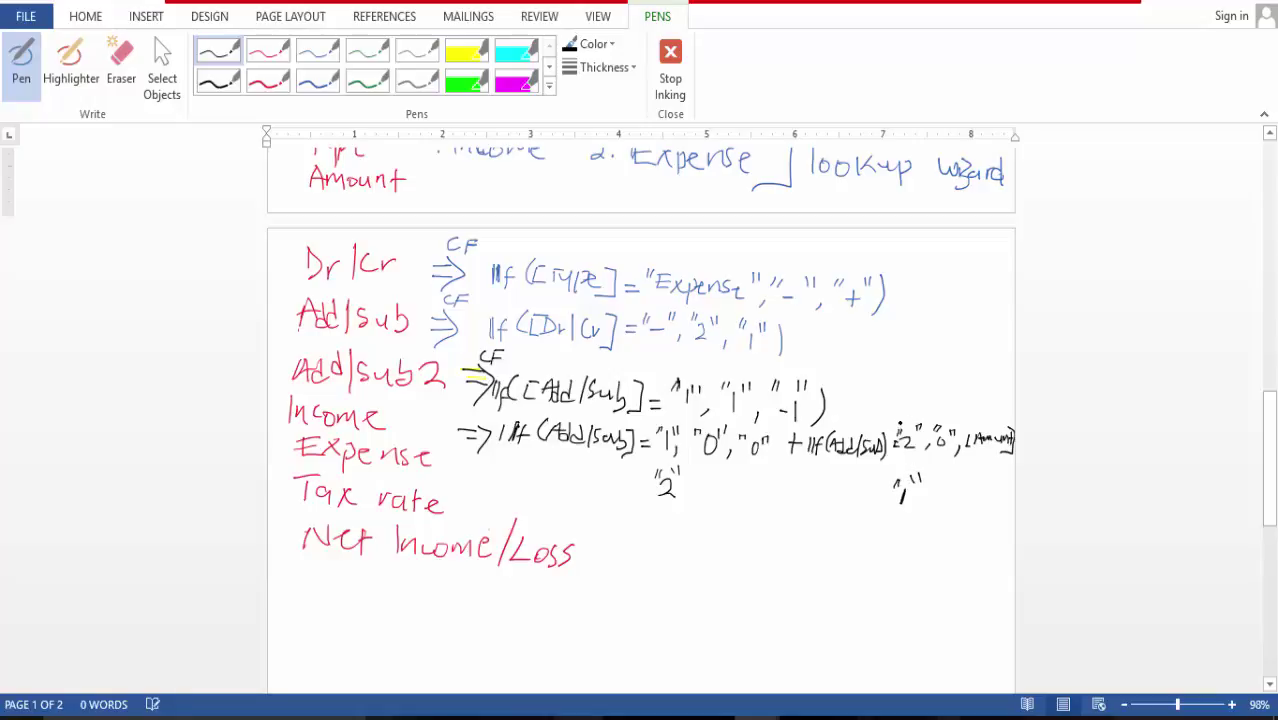
Step: Box the stacked '1'/'2' values in both IIf terms, arrow Expense to them, and arrow beside Tax rate
mouse_move(896, 418)
left_mouse_down()
mouse_move(887, 509)
mouse_move(926, 510)
left_mouse_up()
mouse_move(900, 411)
left_mouse_down()
mouse_move(932, 412)
mouse_move(928, 511)
left_mouse_up()
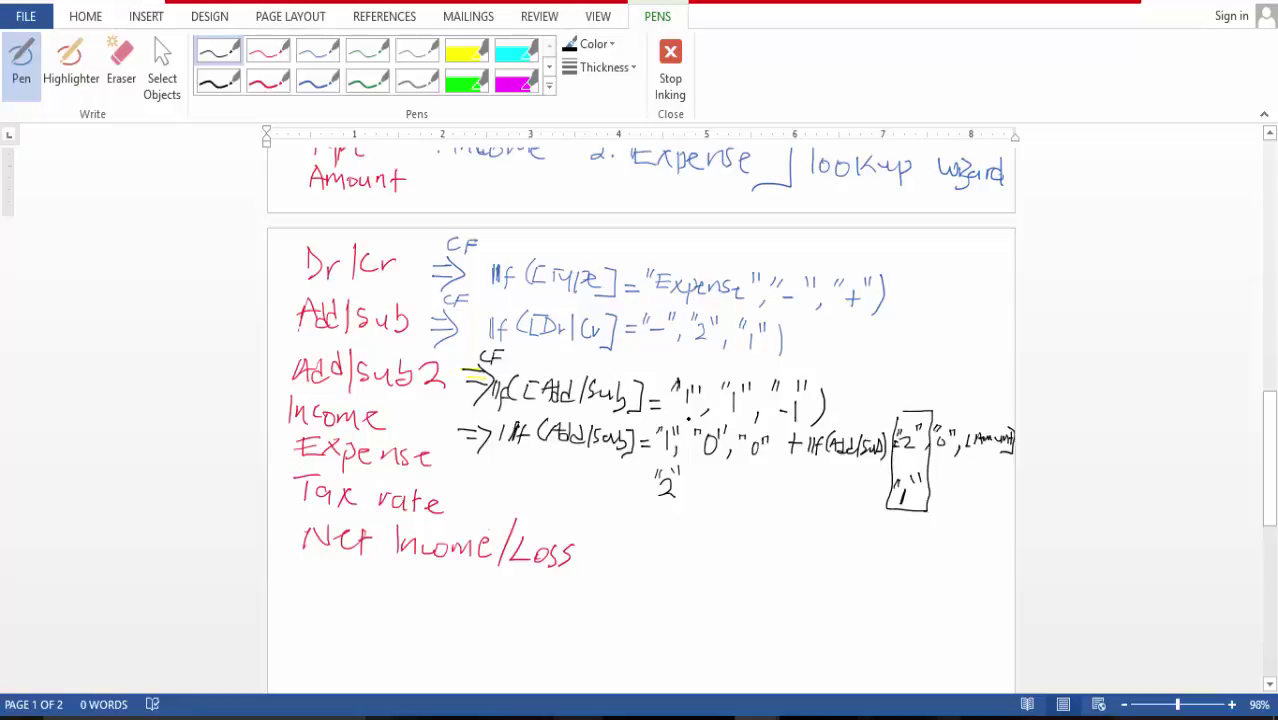
mouse_move(688, 414)
left_mouse_down()
mouse_move(652, 411)
mouse_move(648, 506)
mouse_move(686, 510)
mouse_move(693, 422)
left_mouse_up()
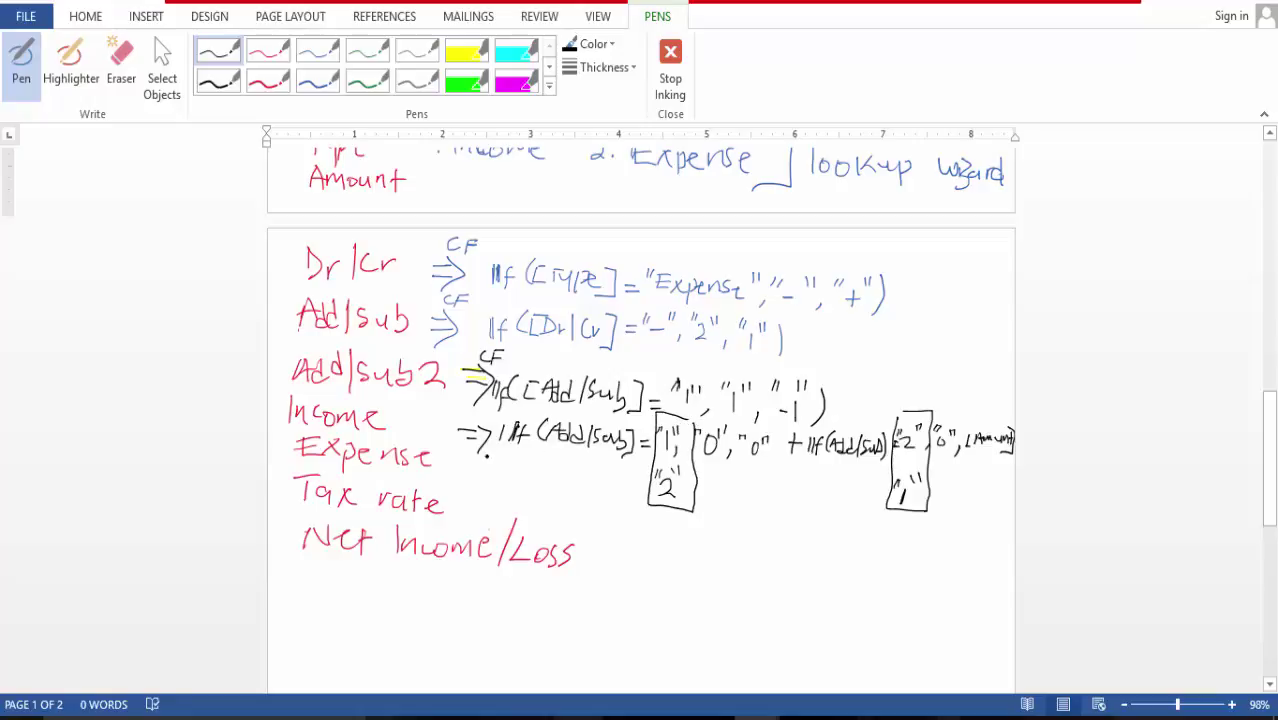
mouse_move(461, 468)
left_mouse_down()
mouse_move(638, 490)
mouse_move(628, 504)
left_mouse_up()
mouse_move(484, 503)
left_mouse_down()
mouse_move(610, 526)
mouse_move(620, 514)
mouse_move(642, 540)
mouse_move(718, 543)
left_mouse_up()
Step: Ink 'user Input' after Tax rate, then an arrow and 'Amount/Add/sub2' beside Net Income/Loss
left_click(607, 522)
left_click_drag(712, 529, 731, 527)
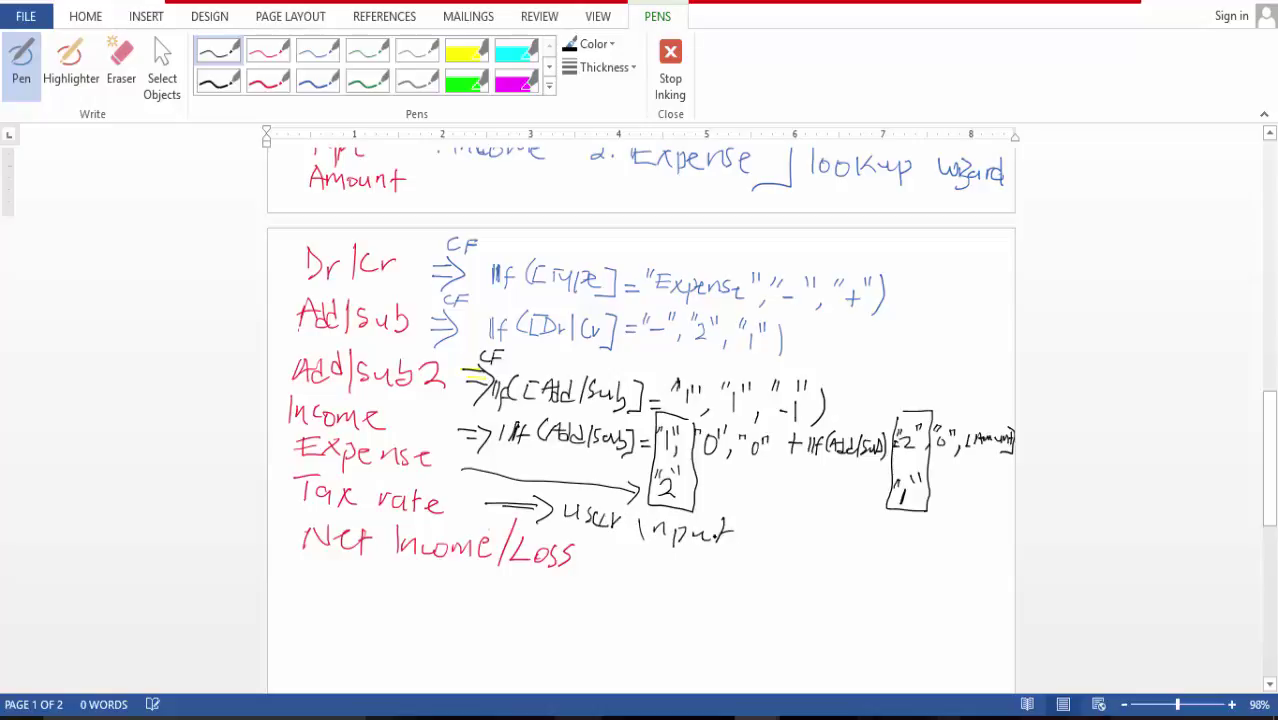
left_click_drag(588, 566, 612, 567)
left_click_drag(594, 574, 616, 574)
left_click_drag(606, 560, 608, 594)
left_click(616, 550)
left_click(638, 578)
mouse_move(643, 570)
left_mouse_down()
mouse_move(652, 594)
mouse_move(744, 588)
mouse_move(745, 616)
left_mouse_up()
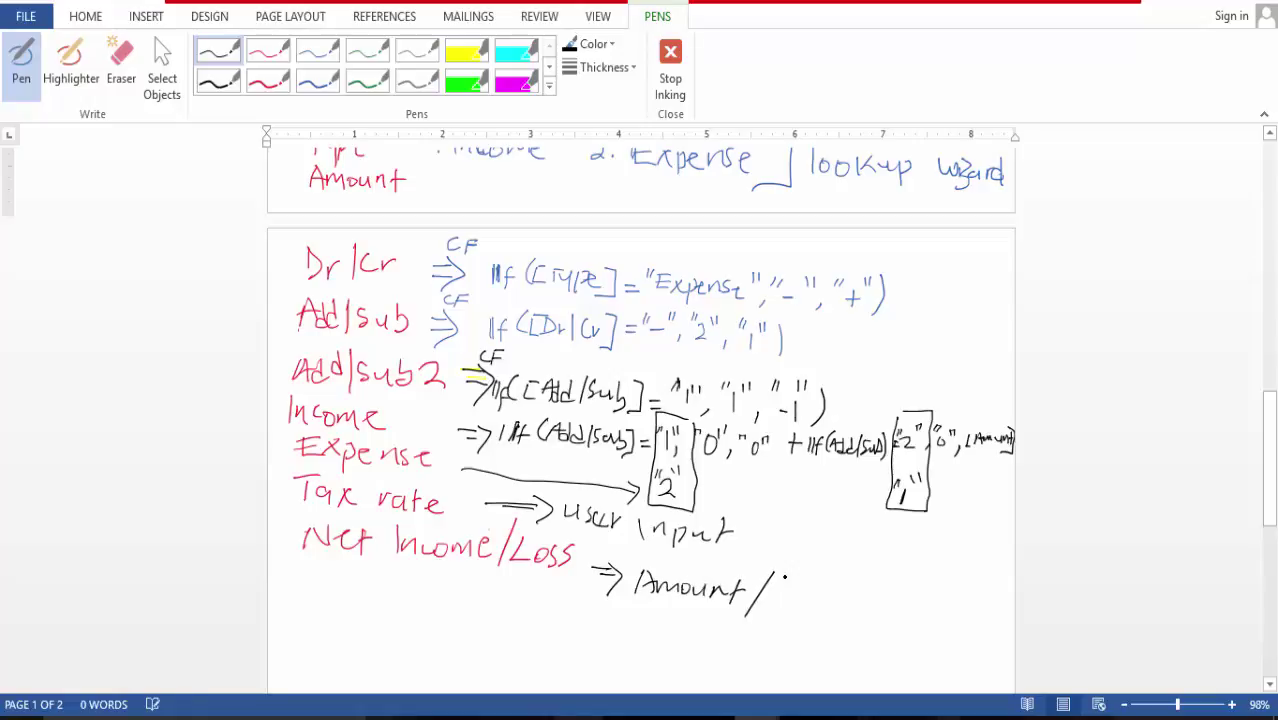
mouse_move(785, 576)
left_mouse_down()
mouse_move(777, 600)
mouse_move(818, 610)
left_mouse_up()
mouse_move(837, 578)
left_mouse_down()
mouse_move(829, 608)
mouse_move(882, 608)
mouse_move(900, 628)
left_mouse_up()
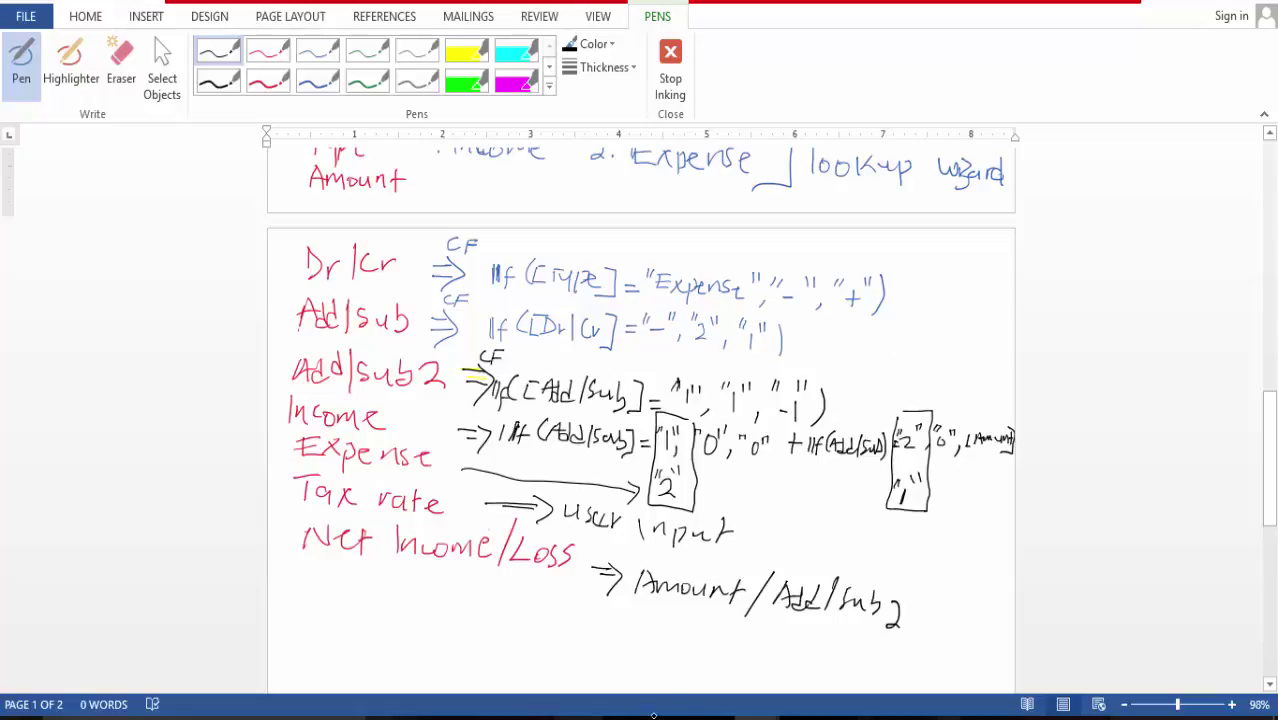
Step: Switch to Access to show the finished iS tbl datasheet with its totals row
key("alt+Tab")
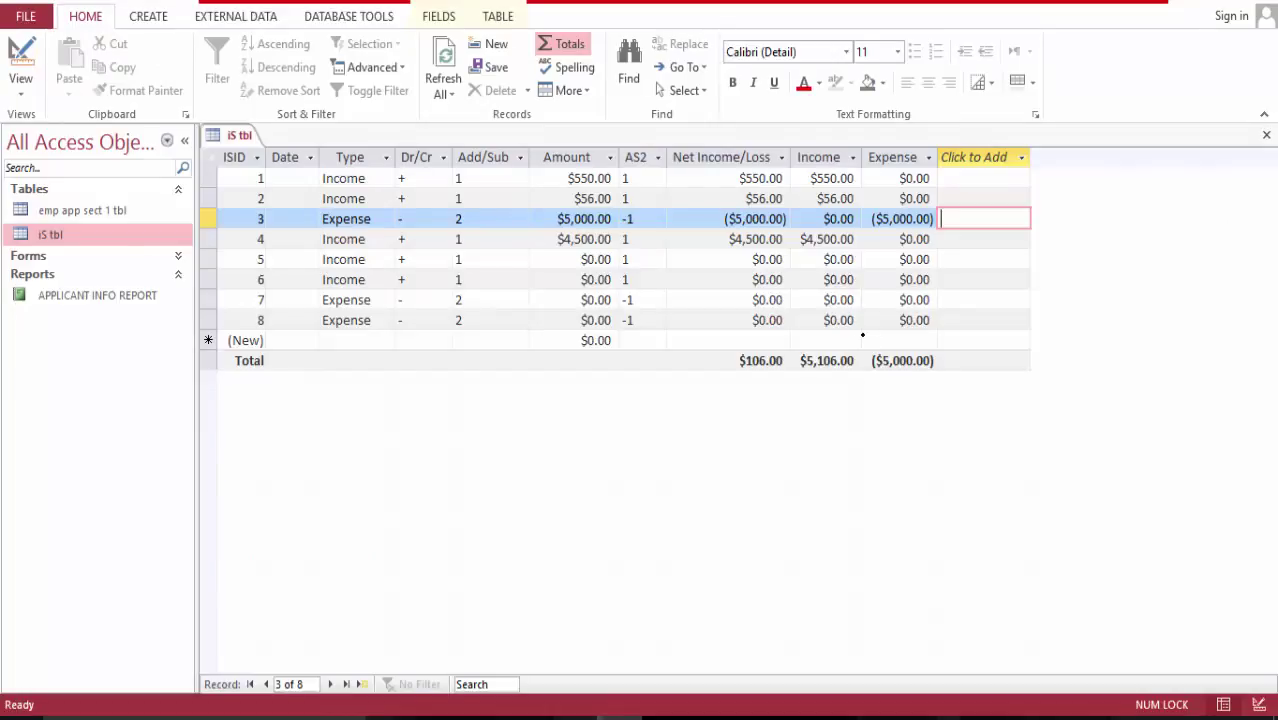